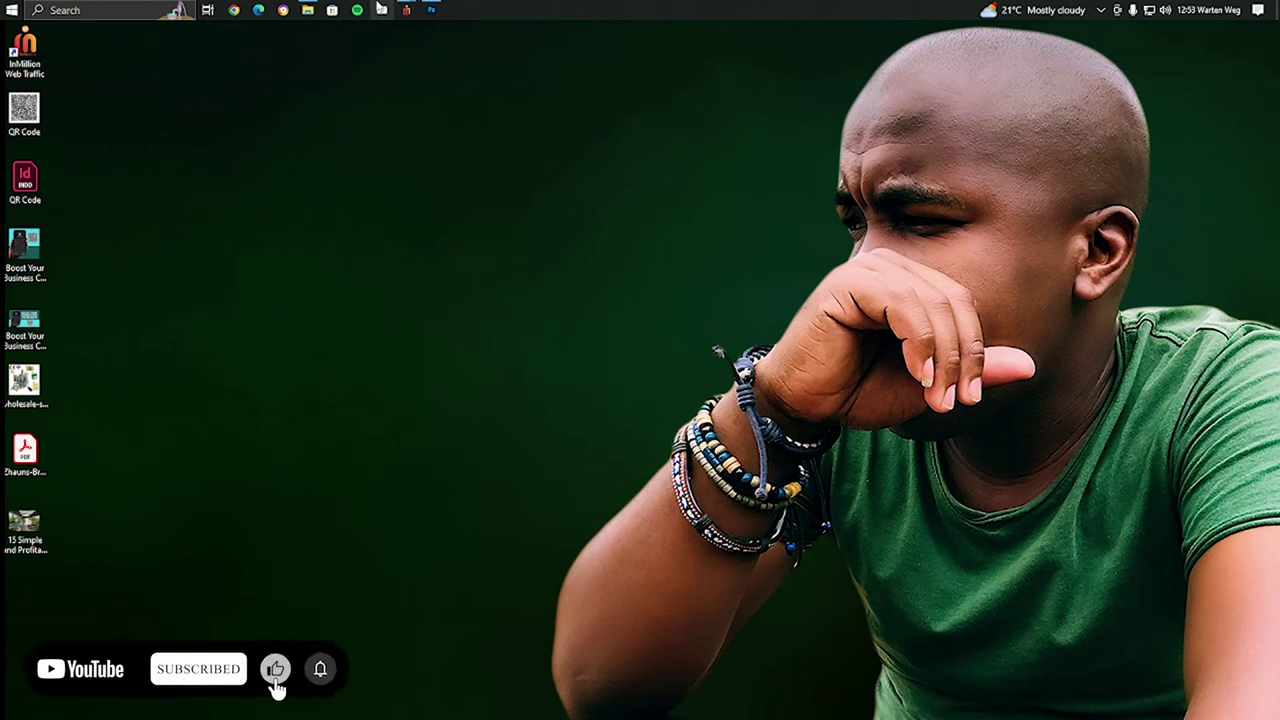
Restore the Photoshop letterhead design window from the taskbar.
left_click(433, 10)
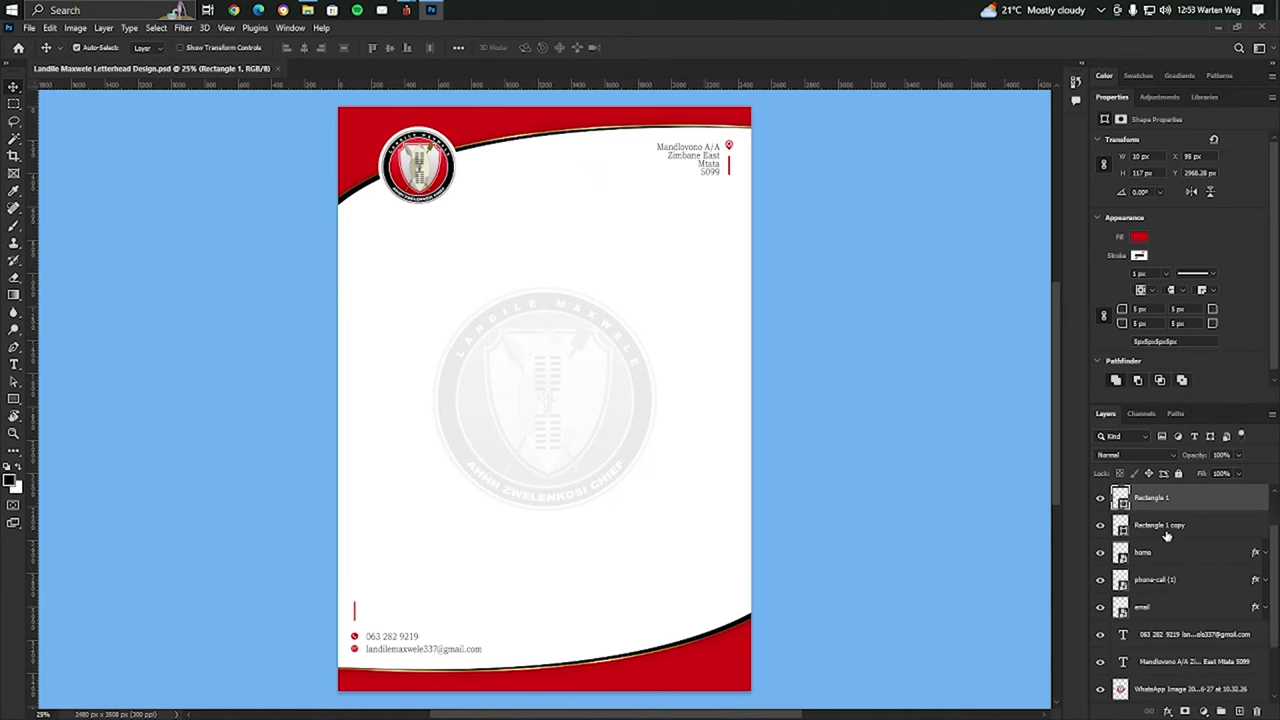
Turn off the white Background layer in the Layers panel to leave a transparent canvas.
scroll(1140, 590, "down", 3)
left_click(1101, 690)
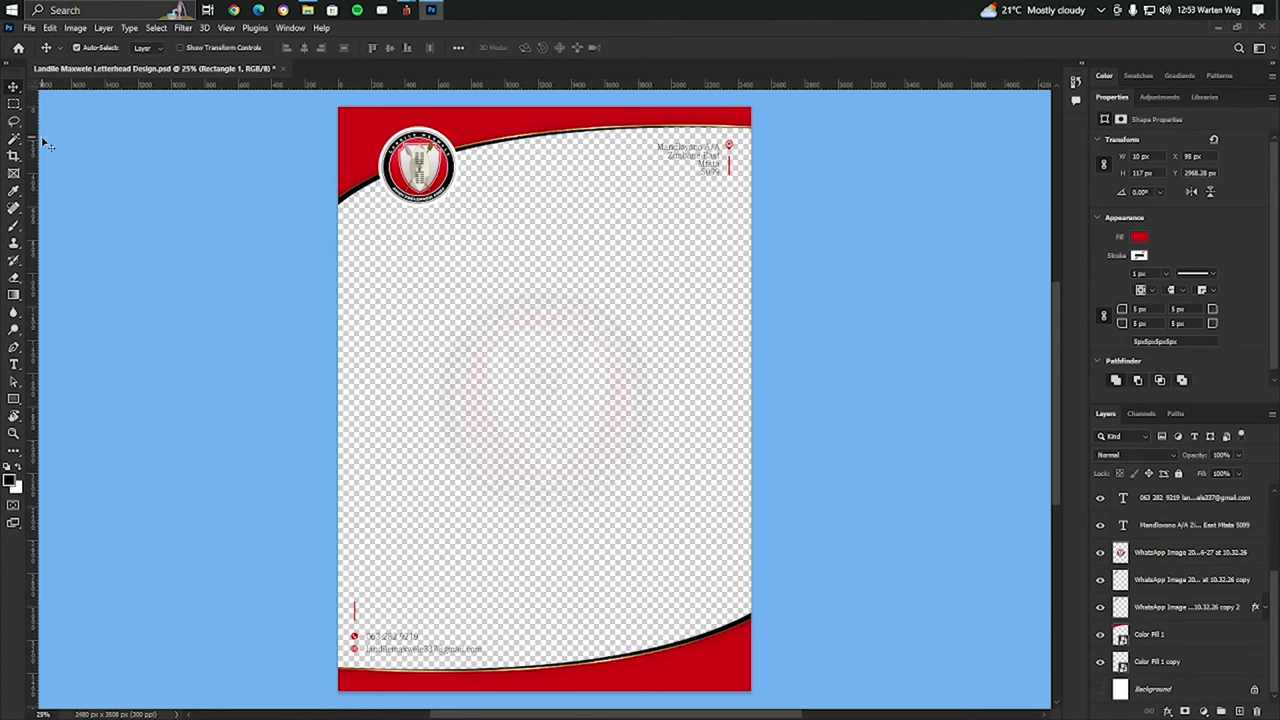
left_click(32, 28)
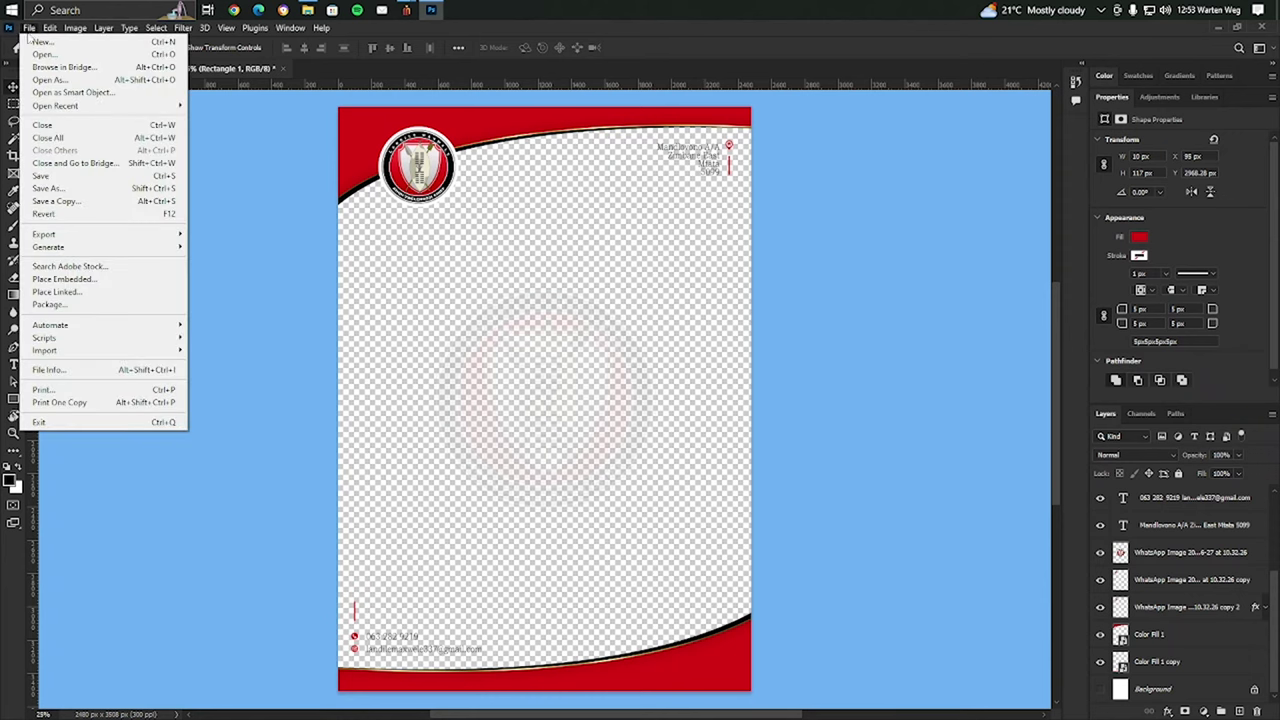
Save a PNG copy of the letterhead with 2.0 appended to its file name.
left_click(58, 188)
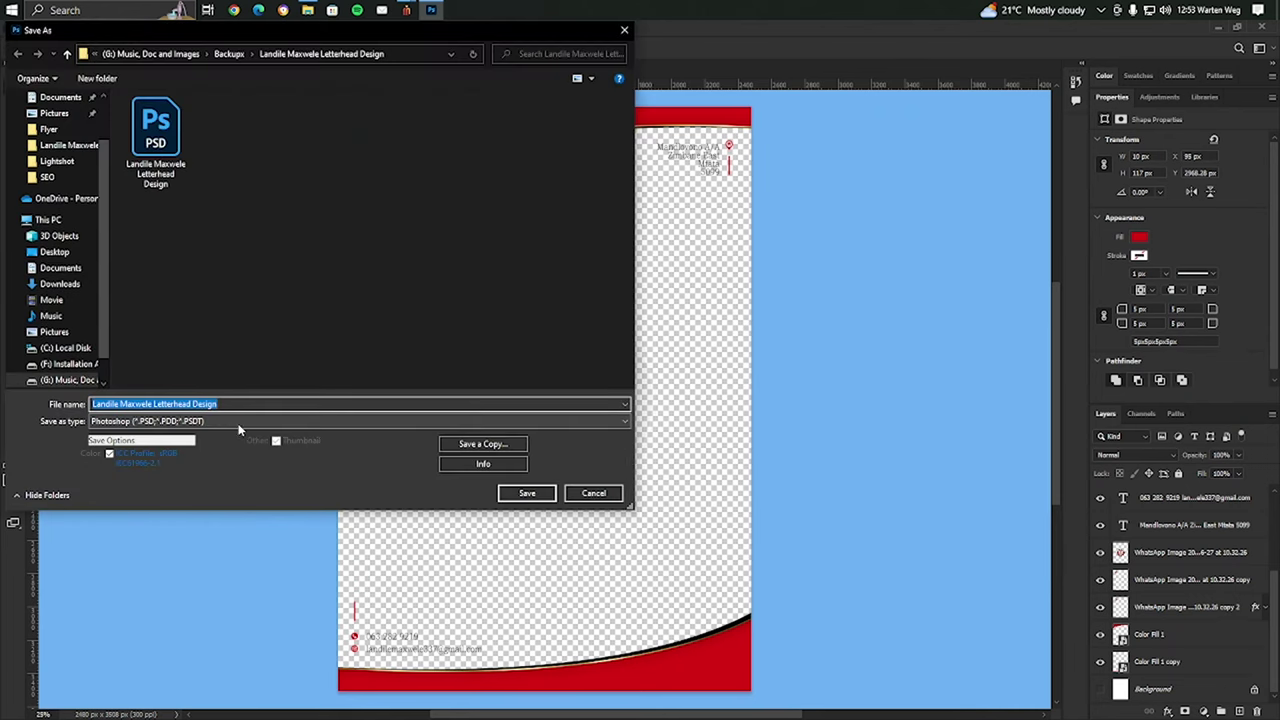
left_click(237, 426)
left_click(271, 489)
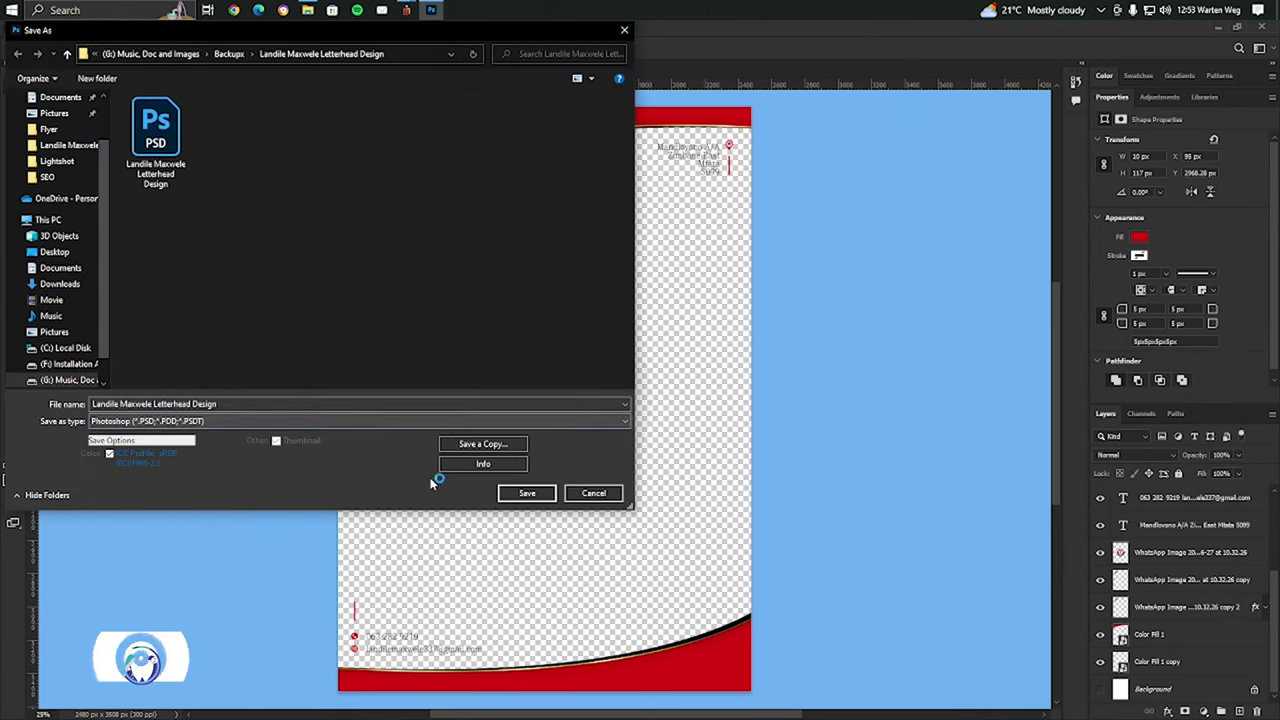
left_click(485, 443)
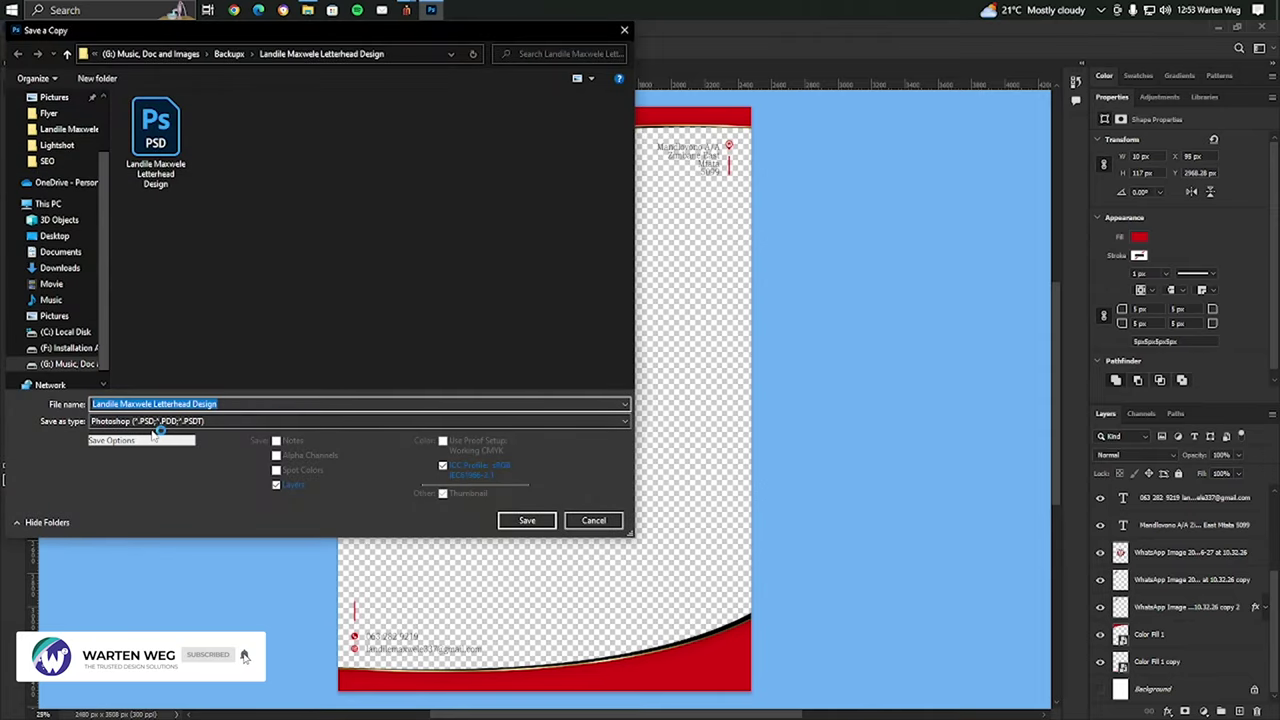
left_click(150, 423)
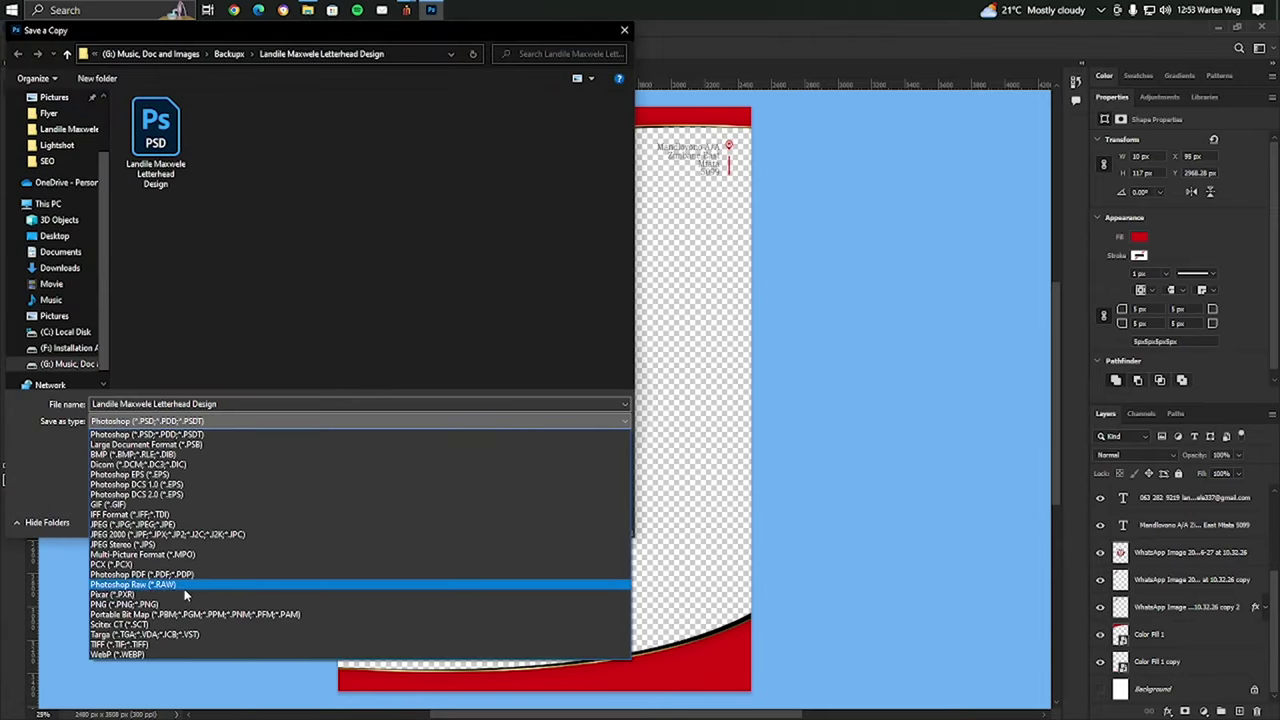
left_click(150, 604)
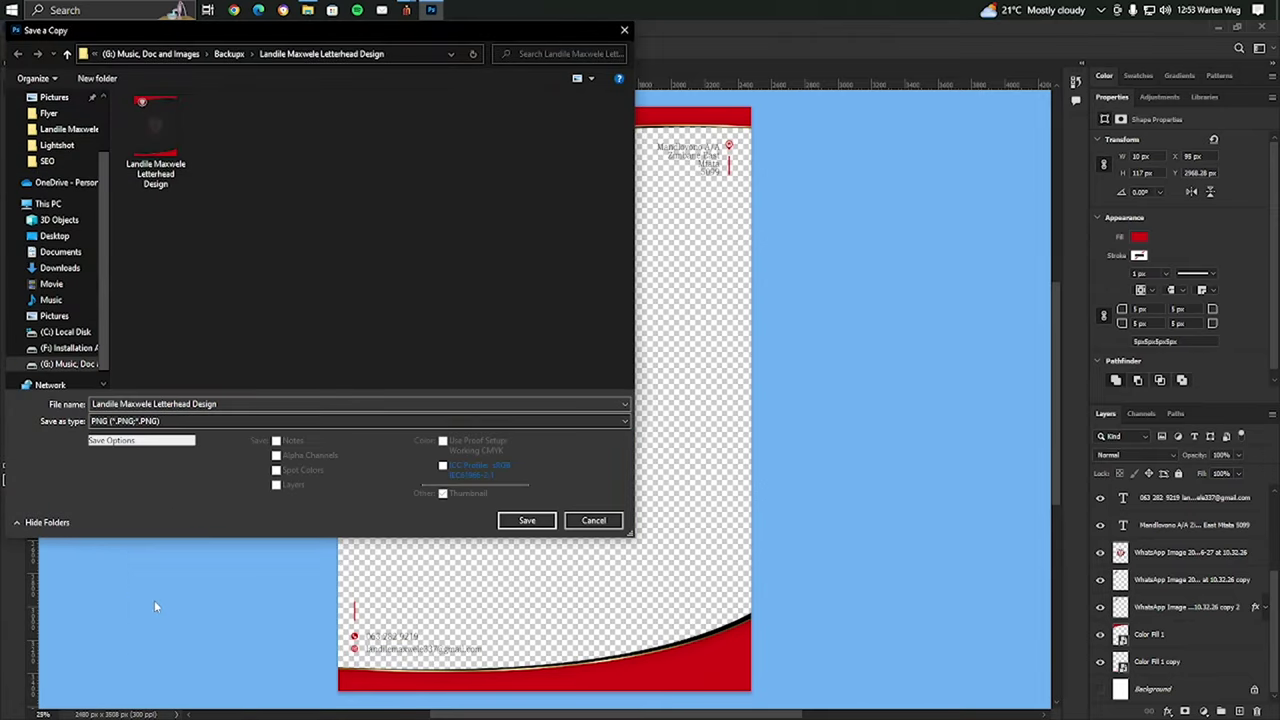
left_click(238, 404)
type("2.0")
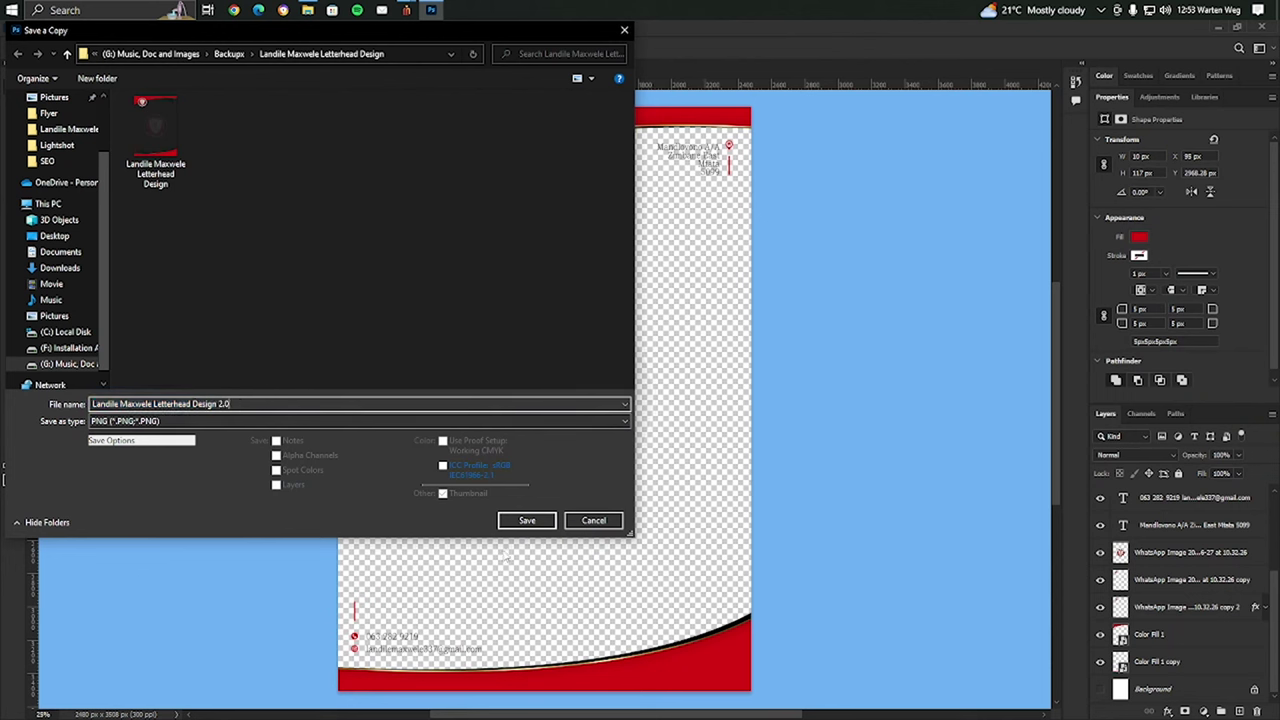
left_click(527, 520)
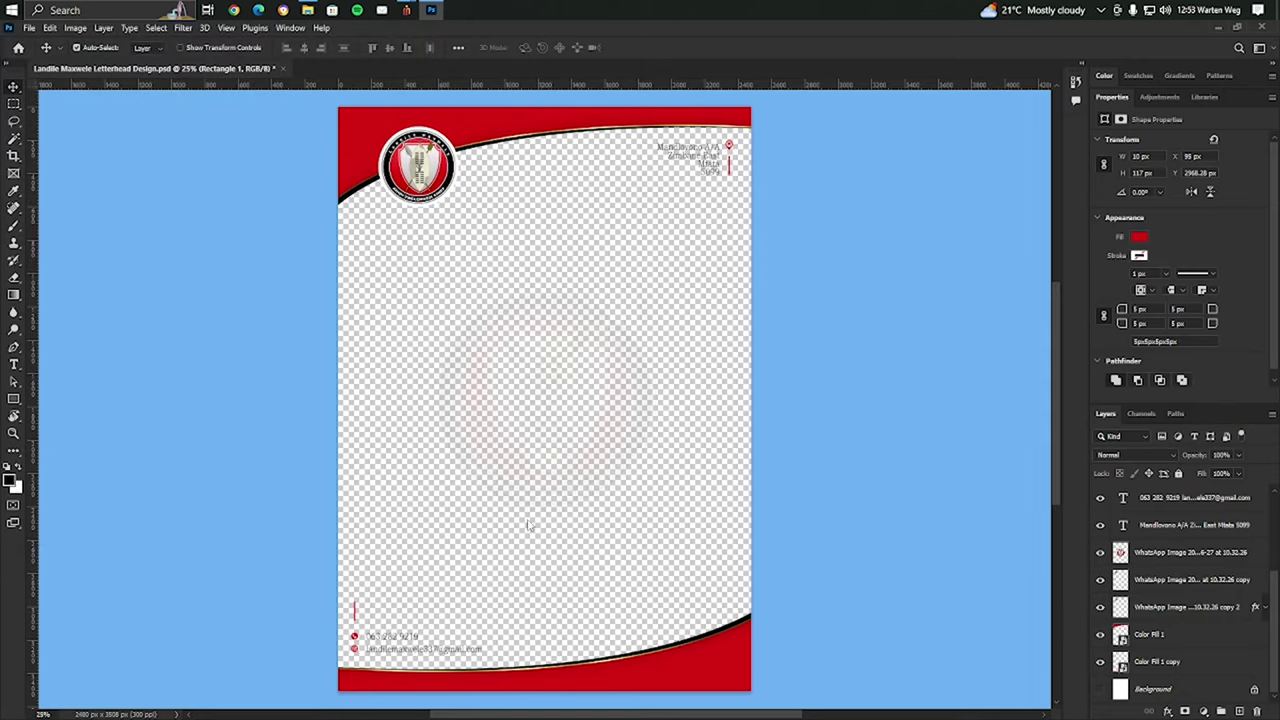
left_click(719, 230)
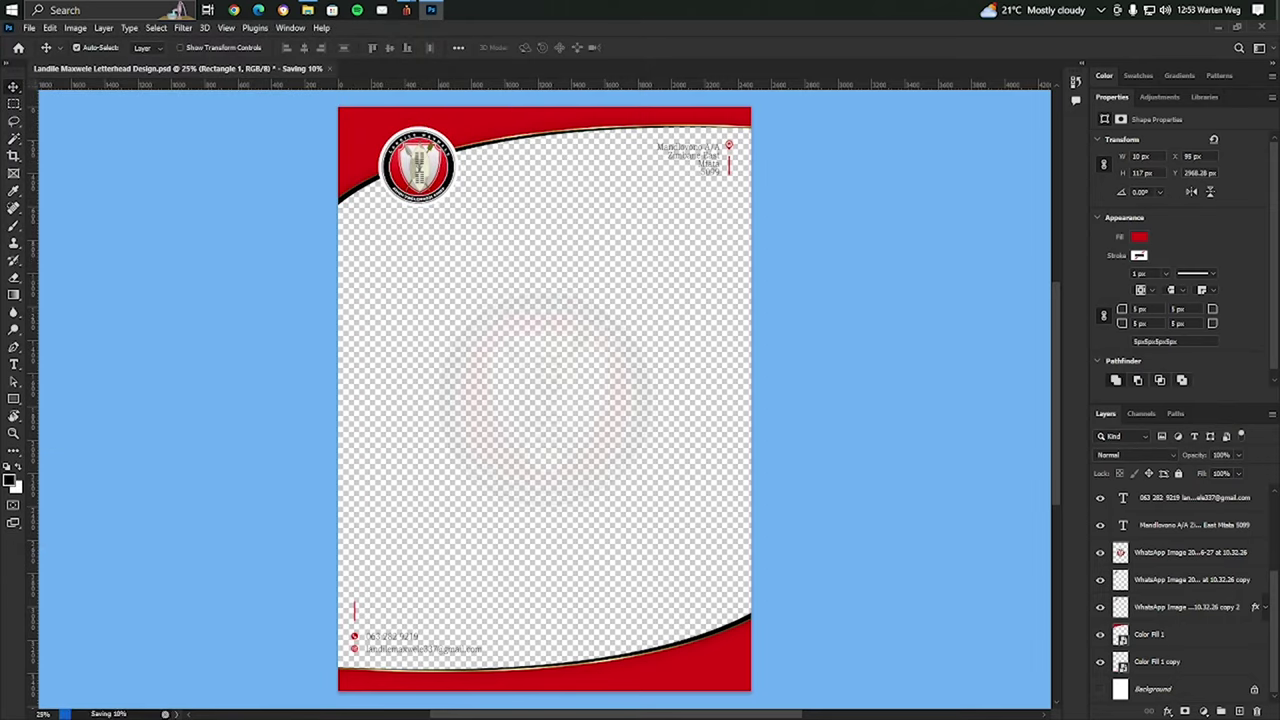
Quit Photoshop without saving changes to the PSD.
left_click(1268, 28)
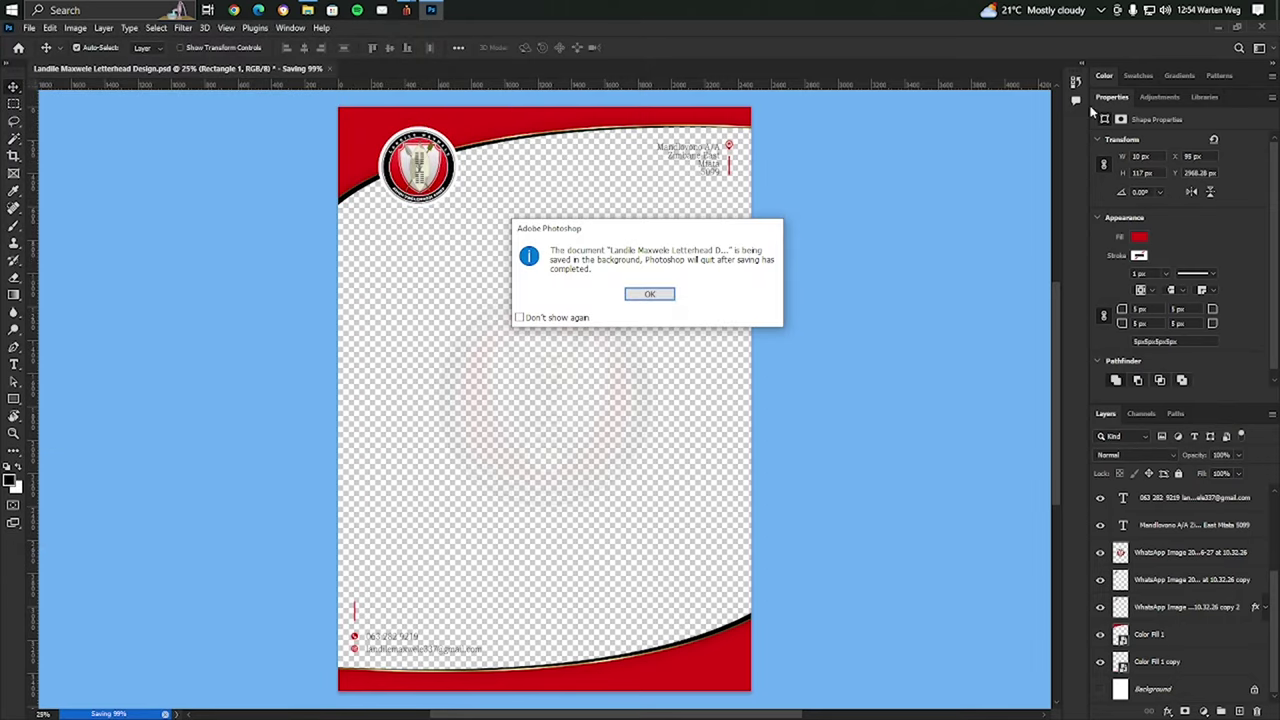
left_click(649, 294)
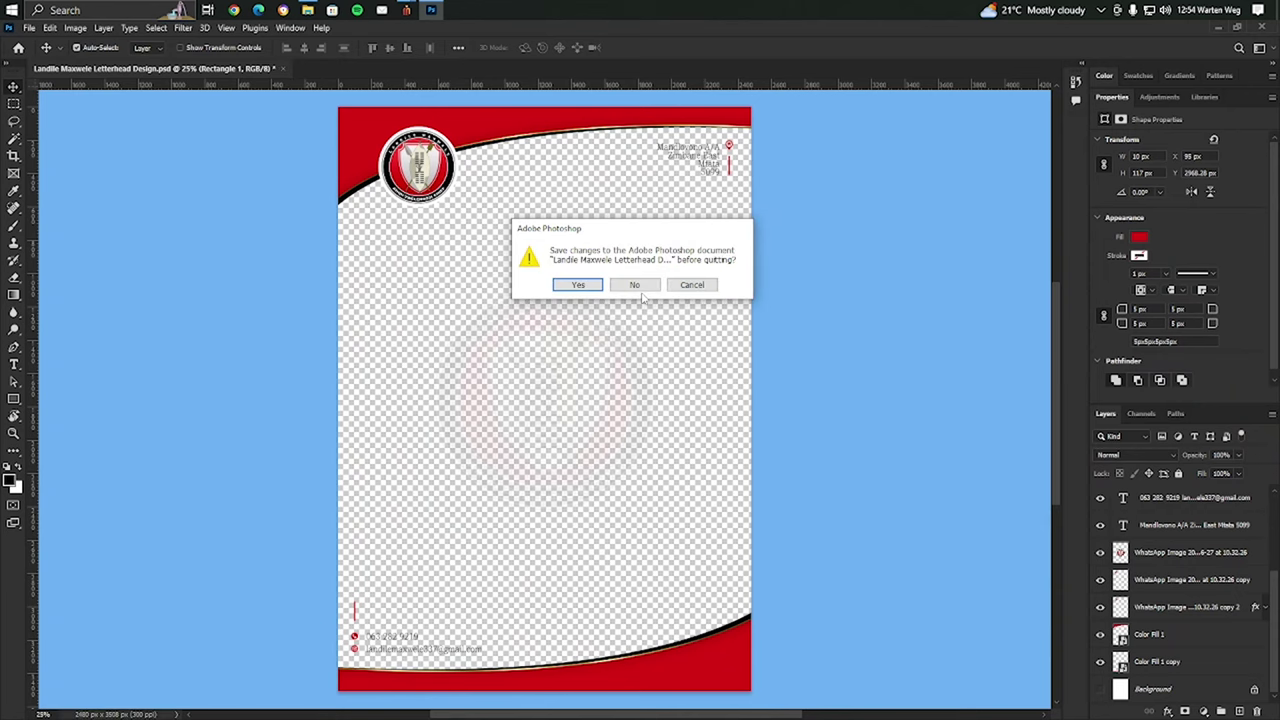
left_click(635, 286)
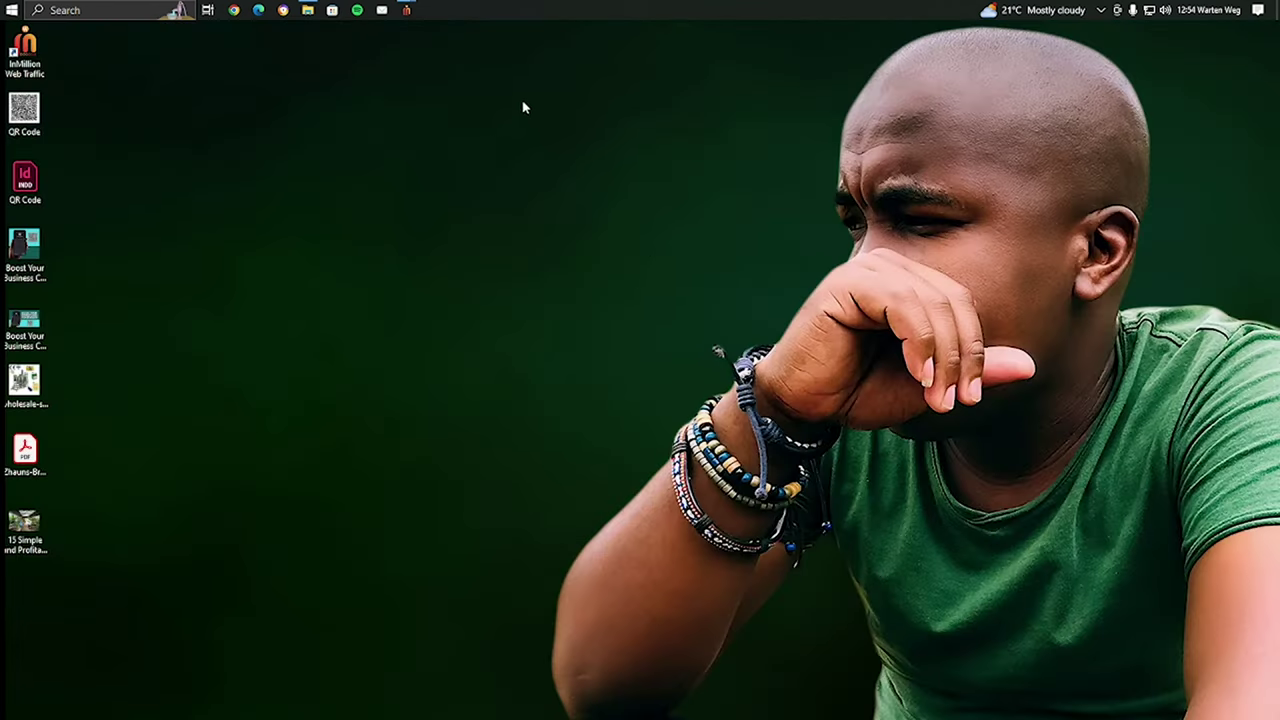
Resize and reposition the Letterhead Design folder, then open its Word letterhead document.
left_click(311, 12)
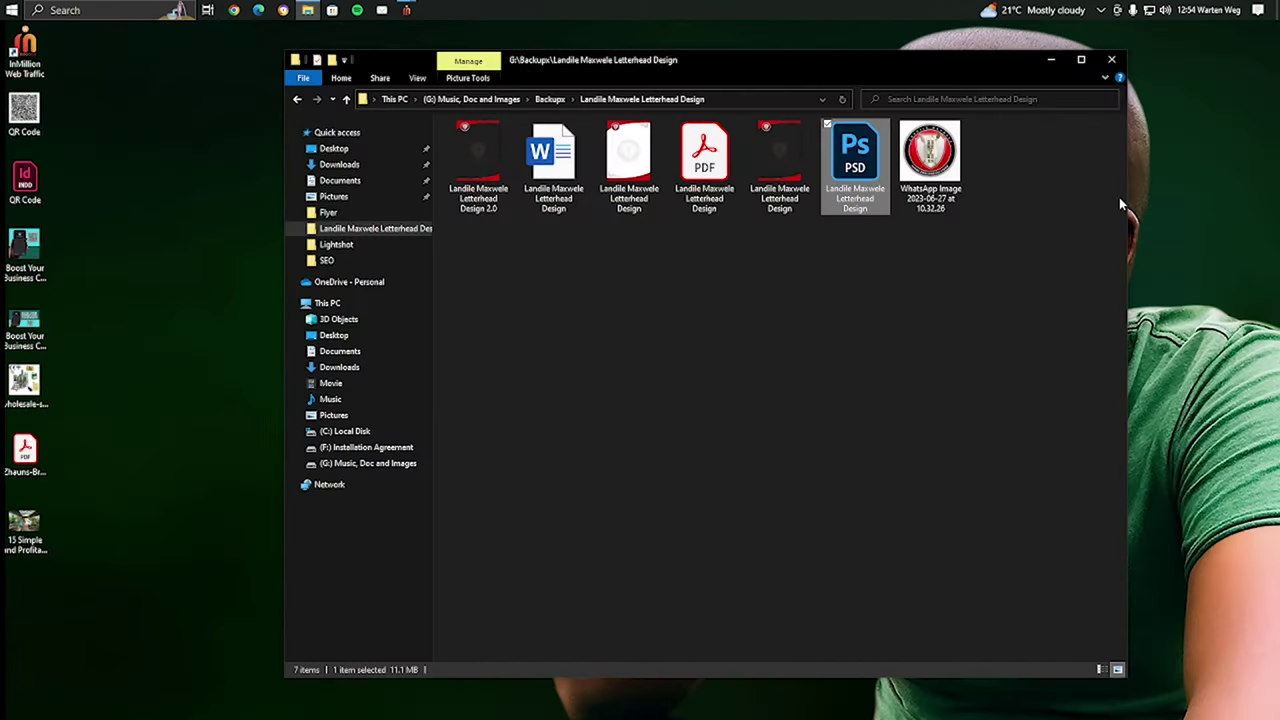
left_click_drag(1128, 197, 764, 197)
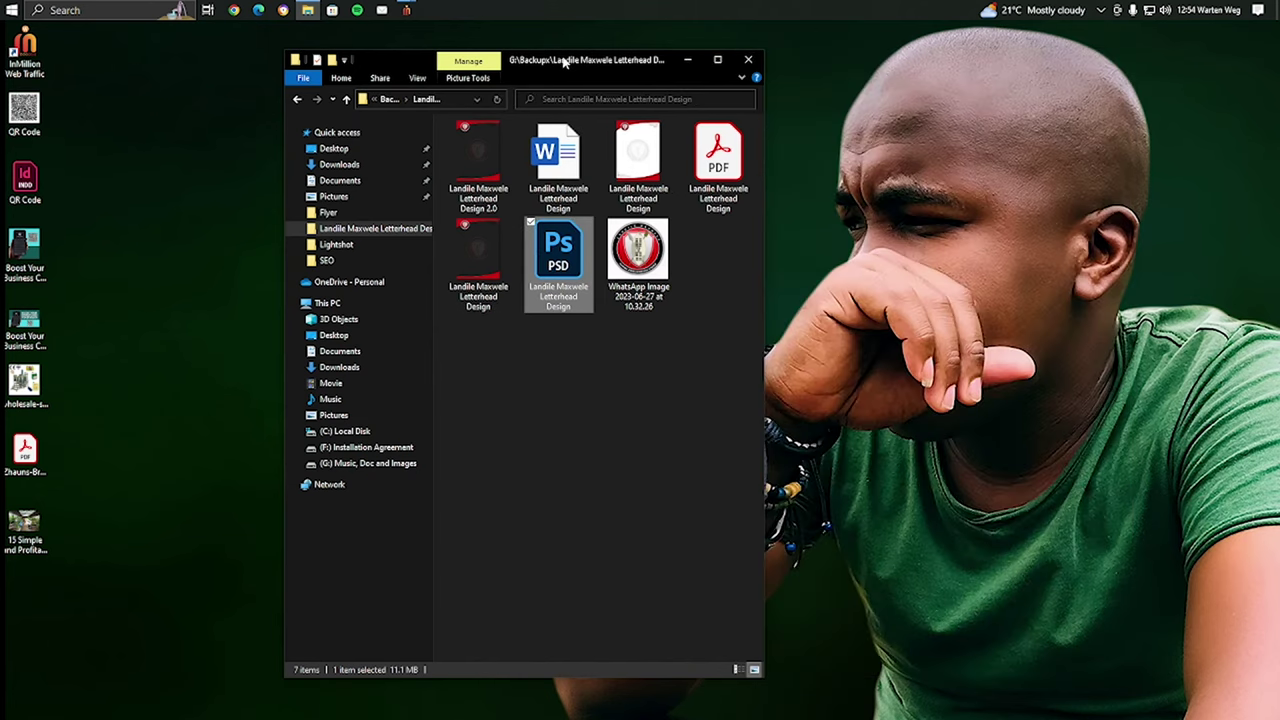
left_click_drag(569, 67, 350, 68)
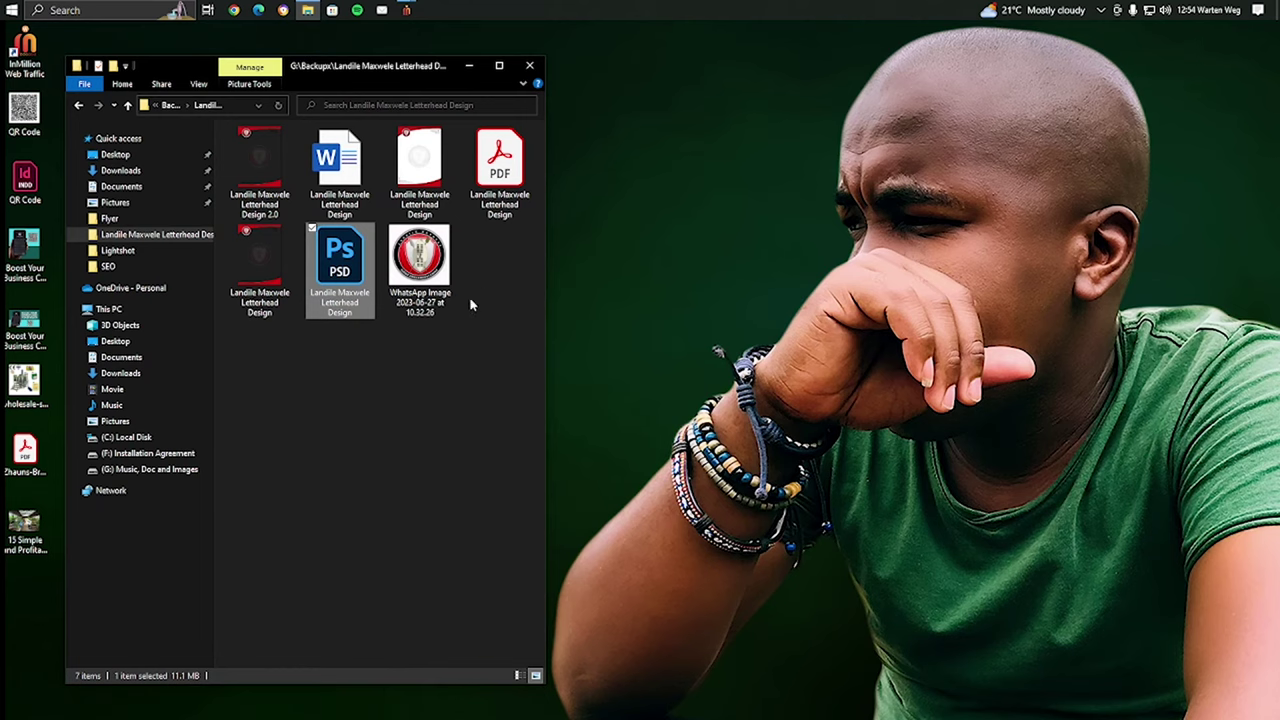
left_click(422, 405)
left_click(333, 168)
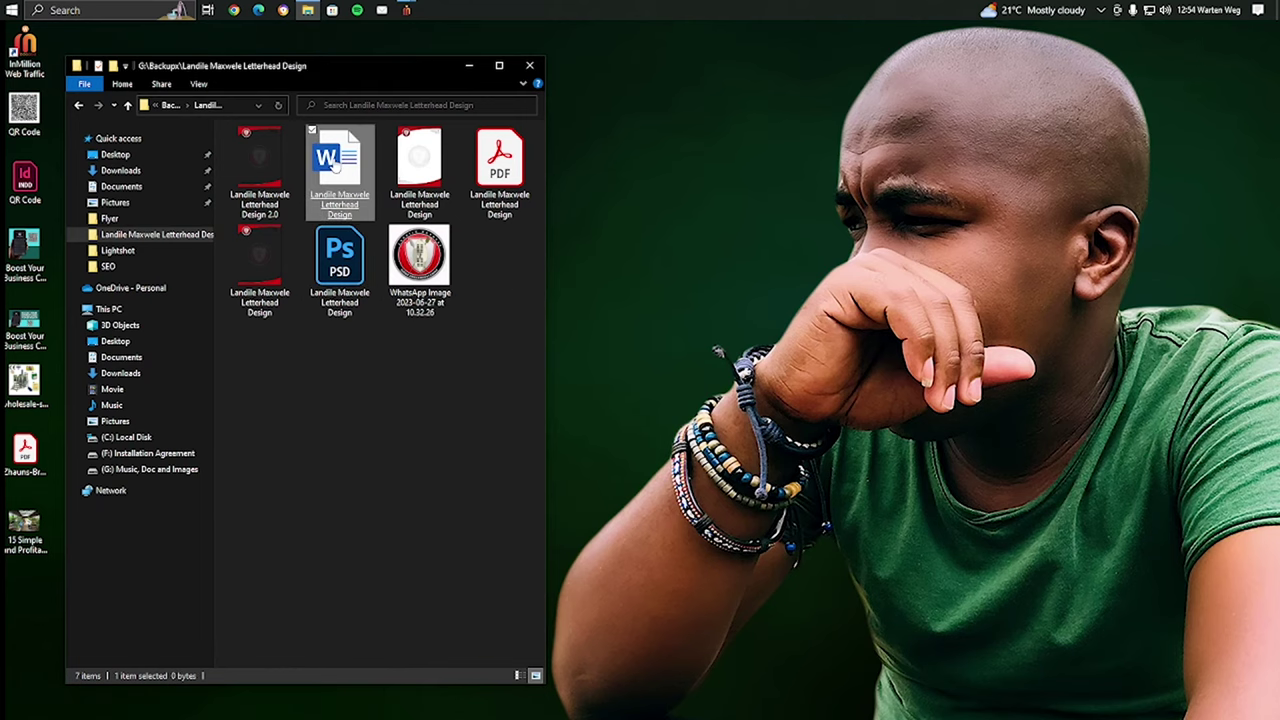
double_click(335, 165)
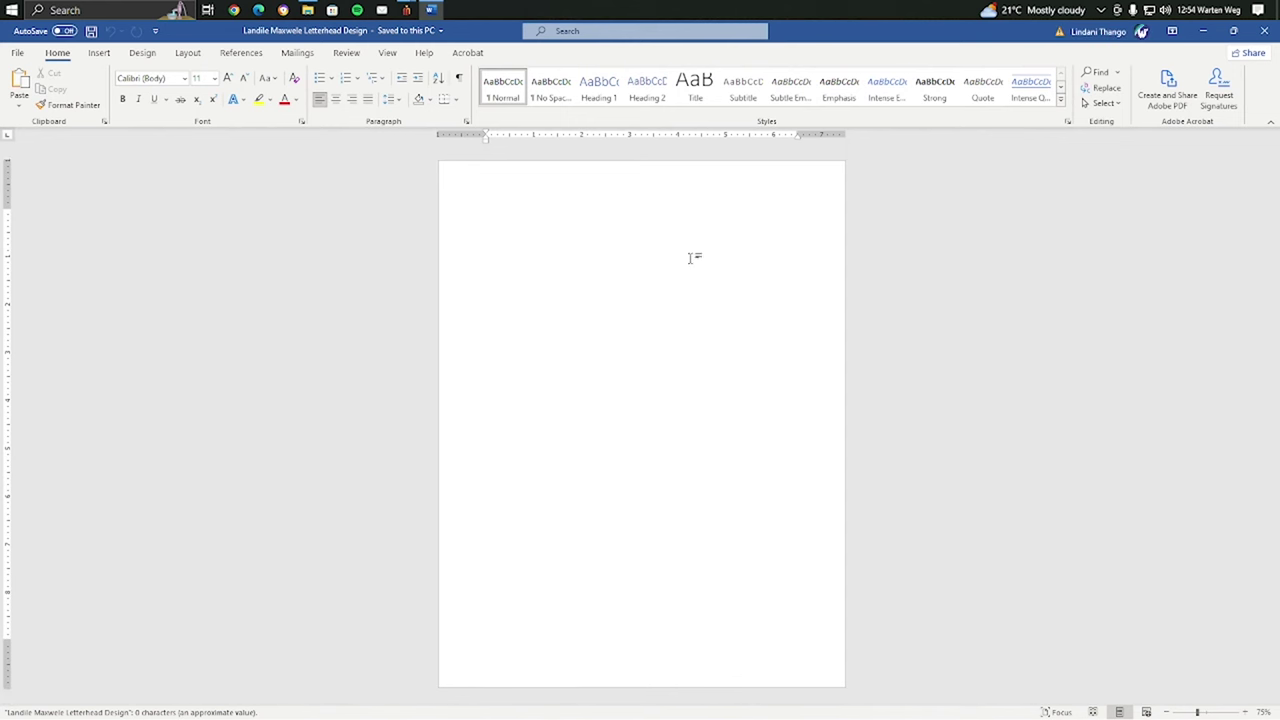
Set the paper size to A4 and bring the Letterhead Design folder back up.
left_click(189, 54)
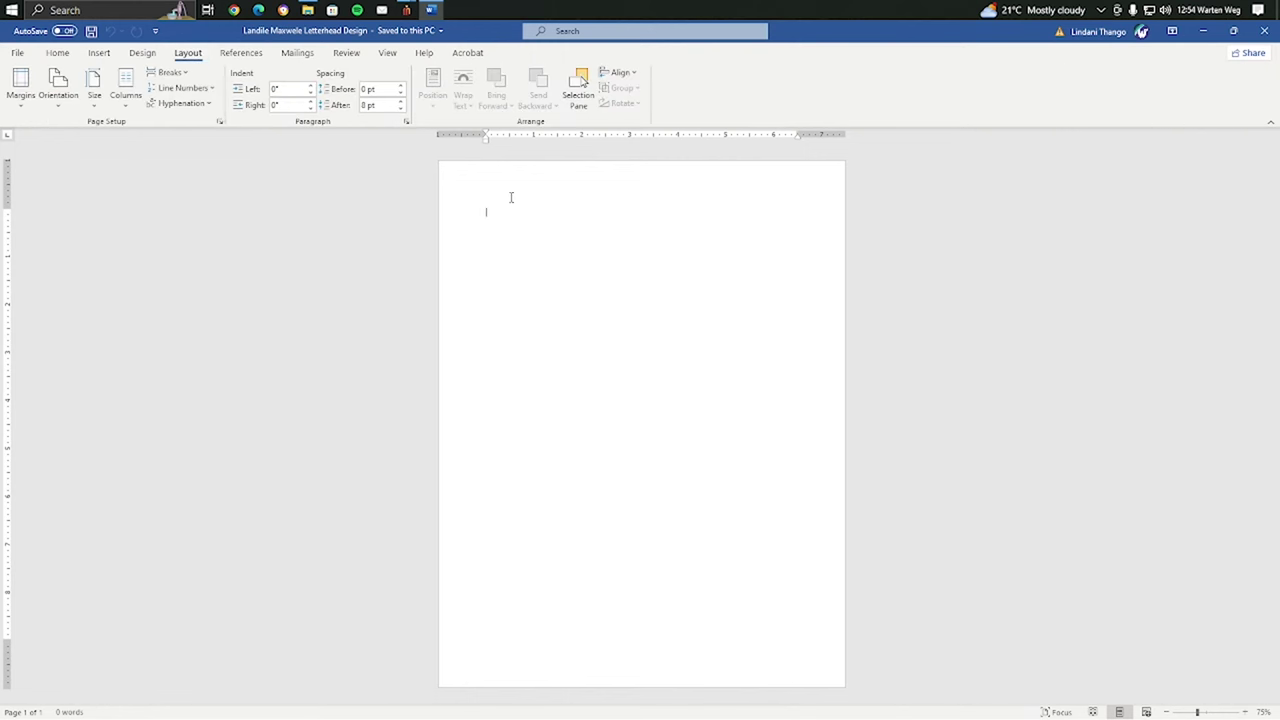
left_click(95, 100)
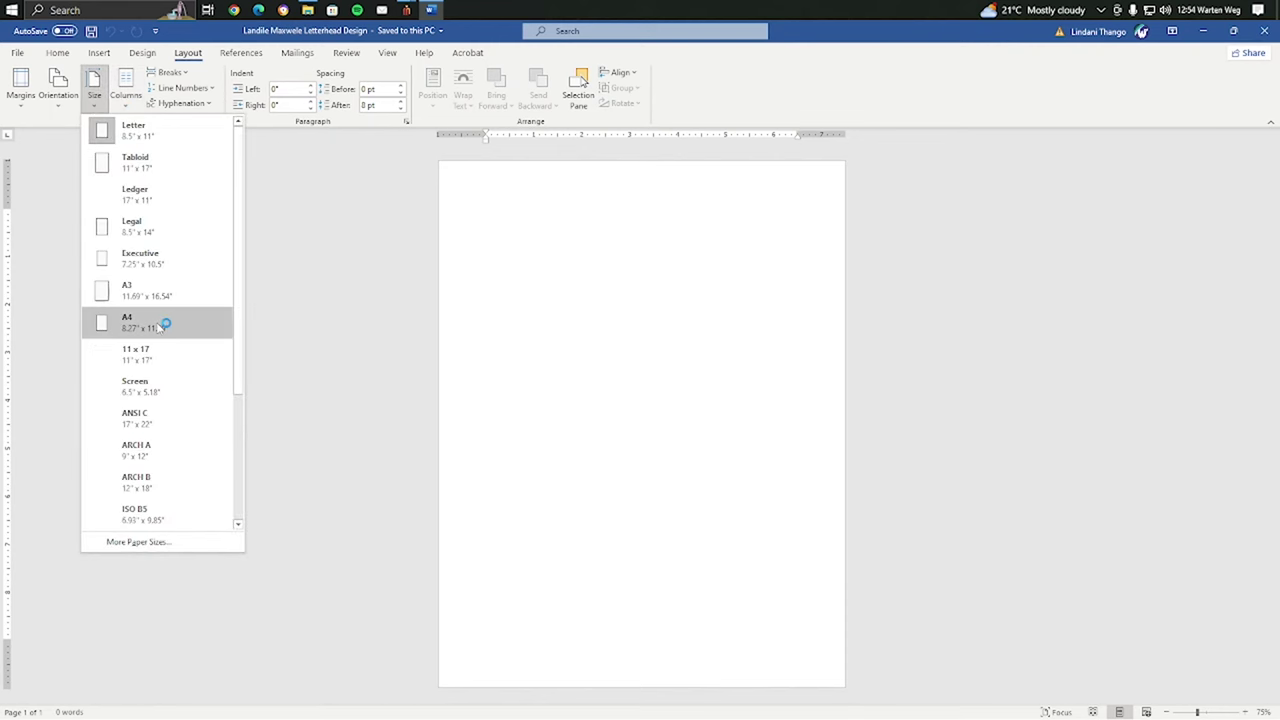
left_click(160, 327)
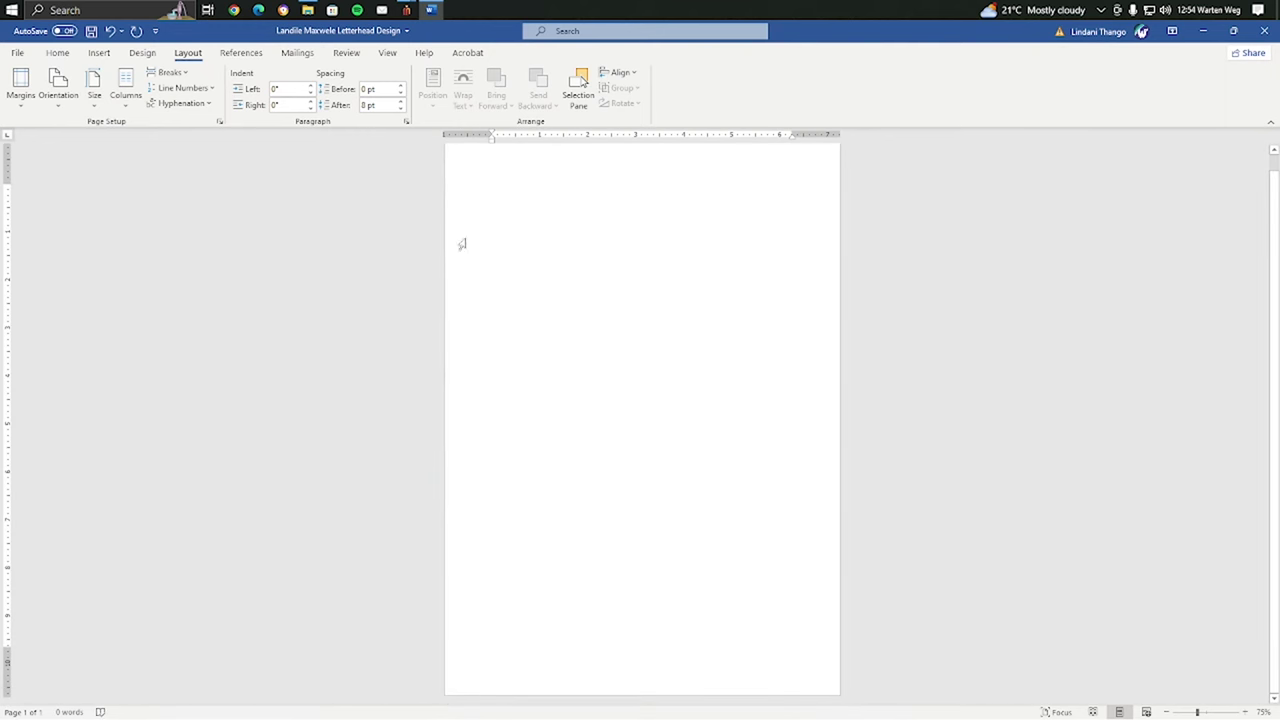
left_click(310, 9)
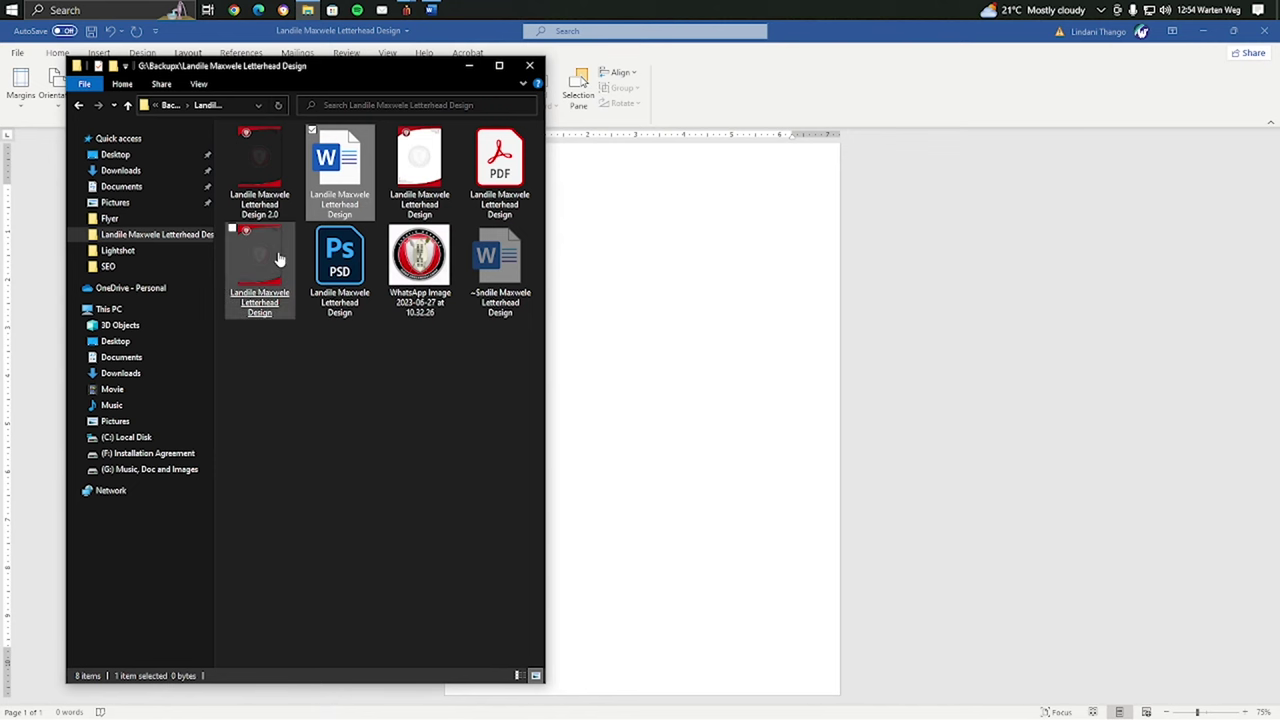
Drop the letterhead PNG onto the page, align it top-left and stretch it to the page corner.
left_click_drag(259, 262, 680, 350)
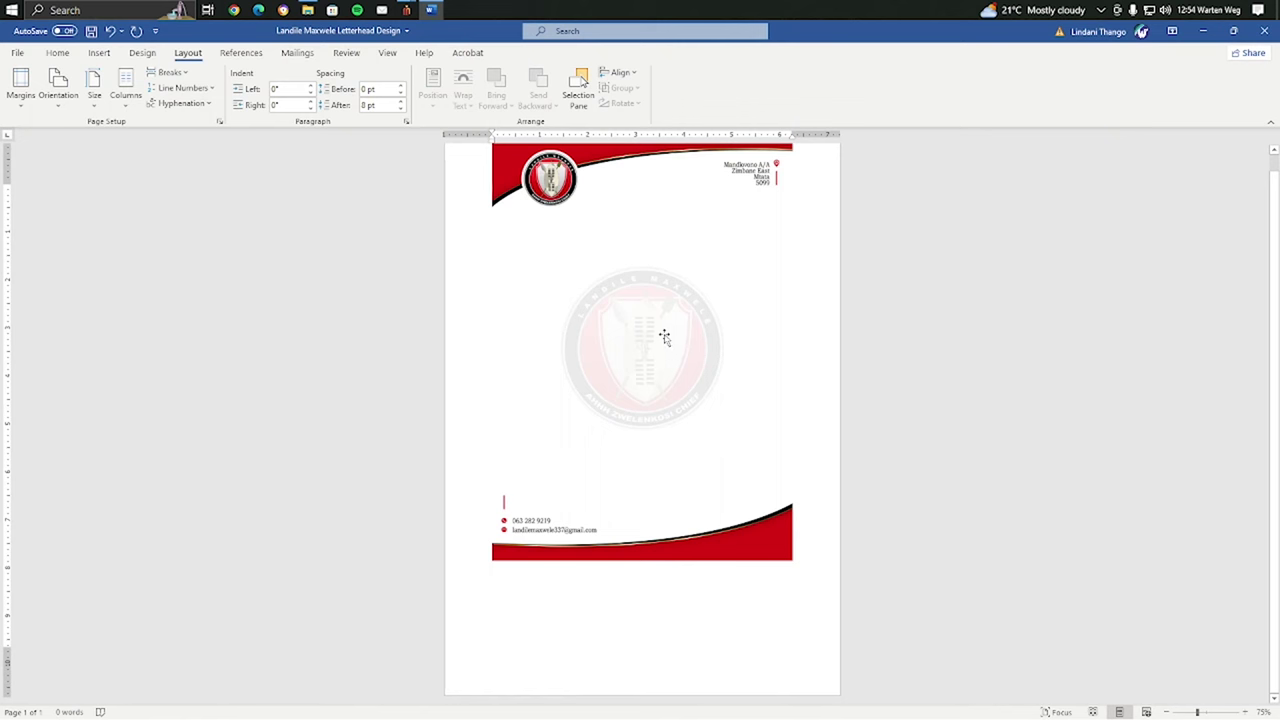
left_click_drag(664, 338, 640, 373)
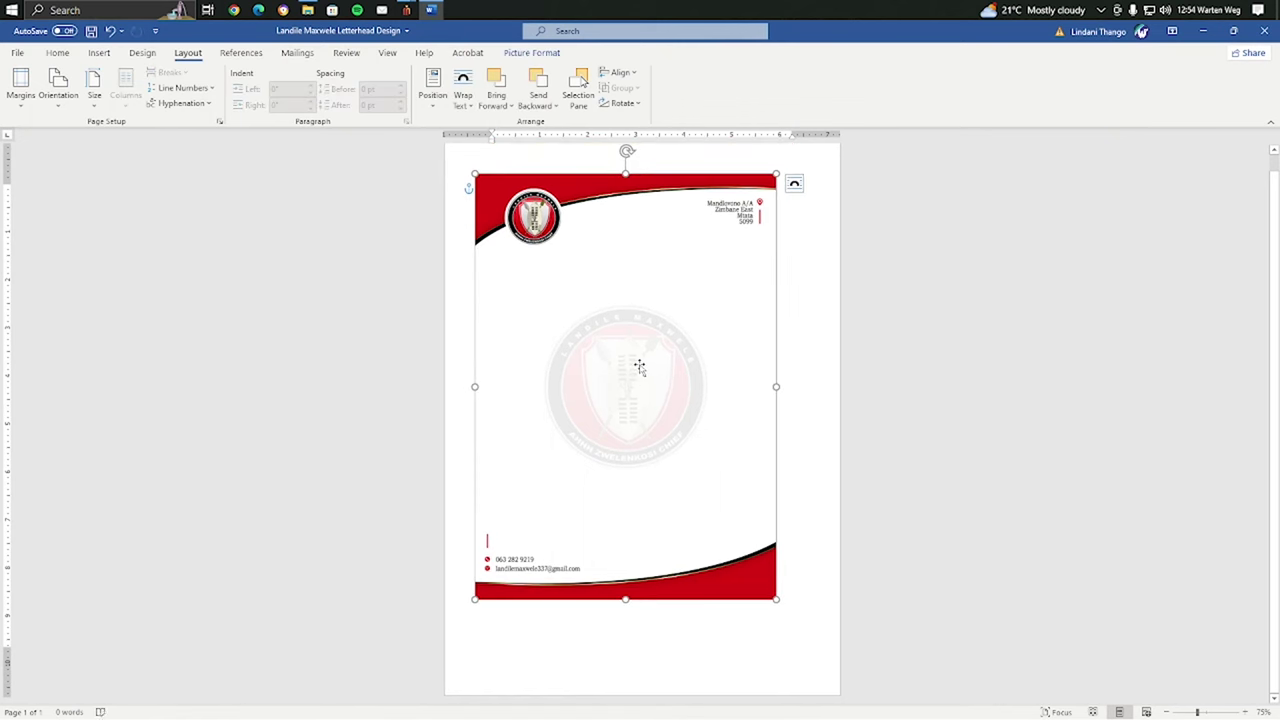
scroll(638, 362, "up", 1)
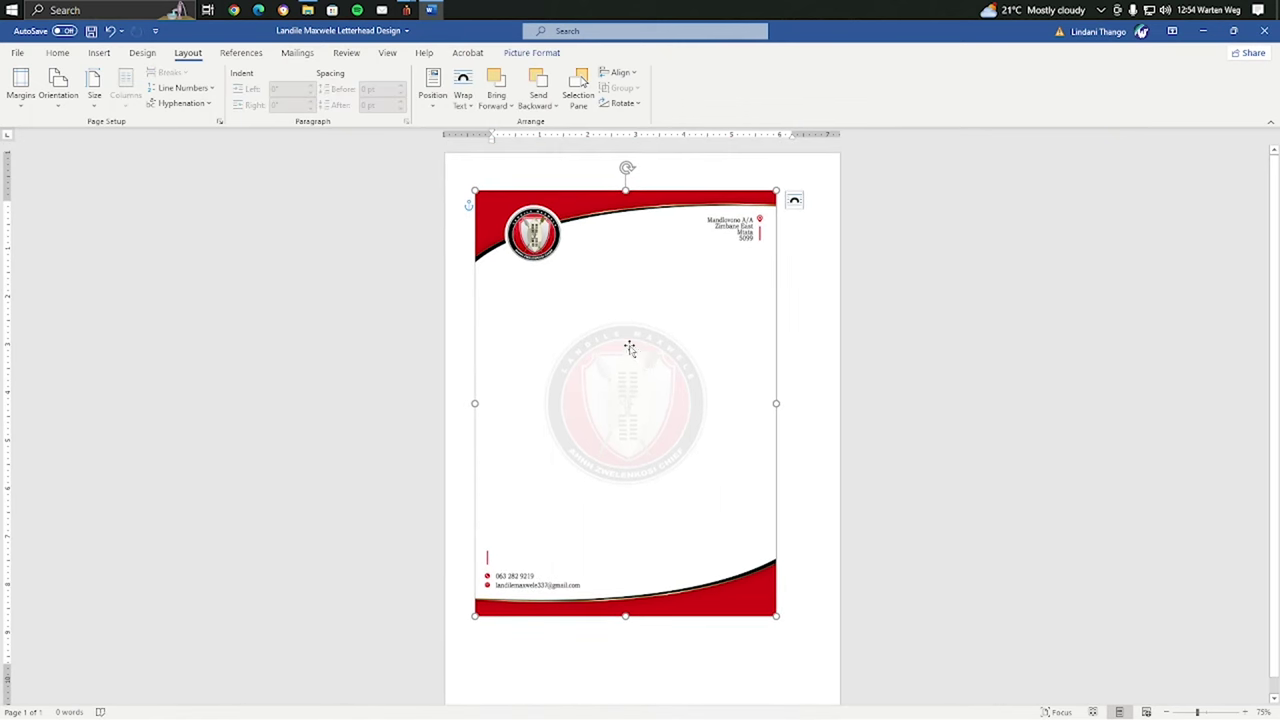
left_click_drag(629, 347, 607, 314)
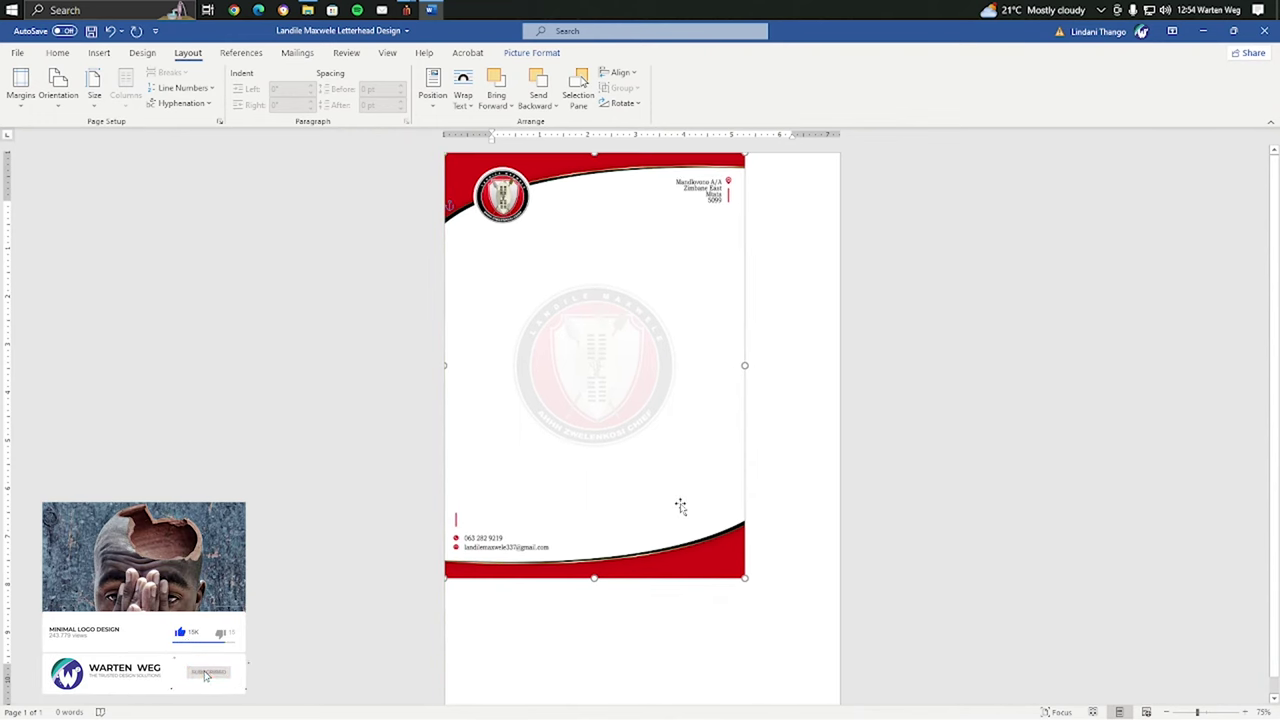
scroll(680, 507, "down", 1)
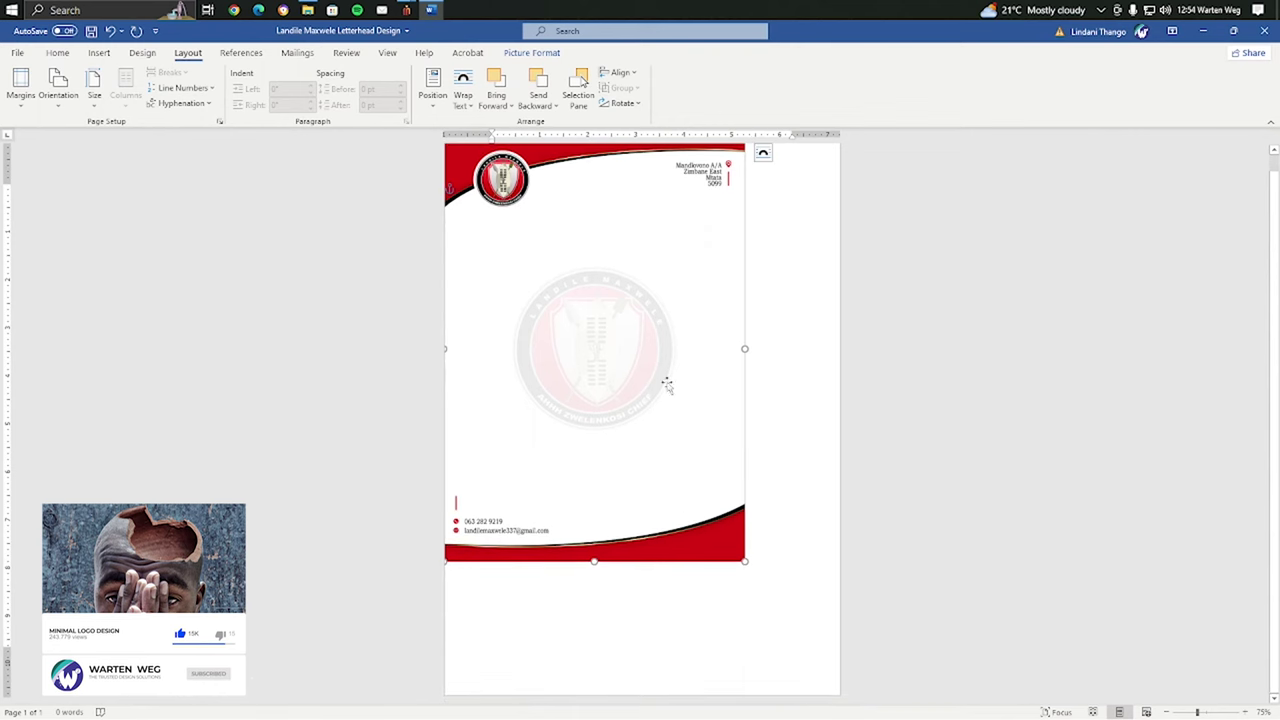
left_click_drag(745, 563, 838, 690)
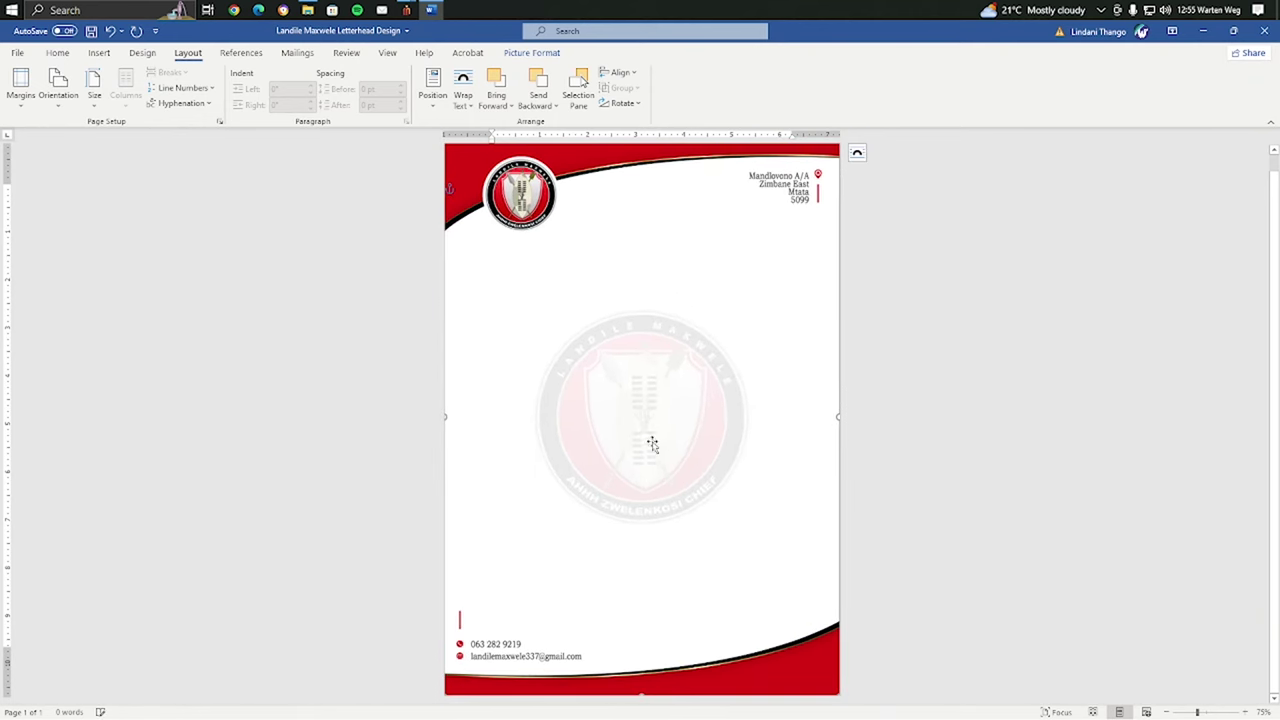
Set the letterhead picture's text wrapping to Behind Text.
left_click(99, 54)
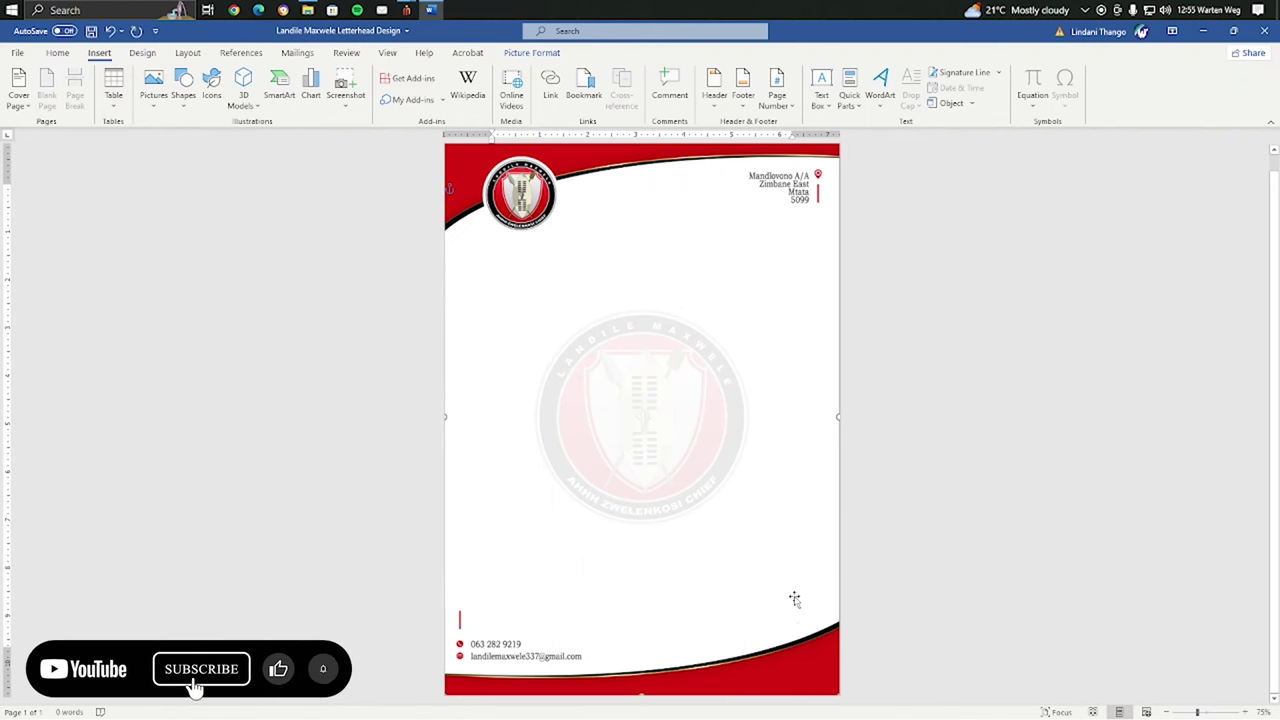
right_click(622, 270)
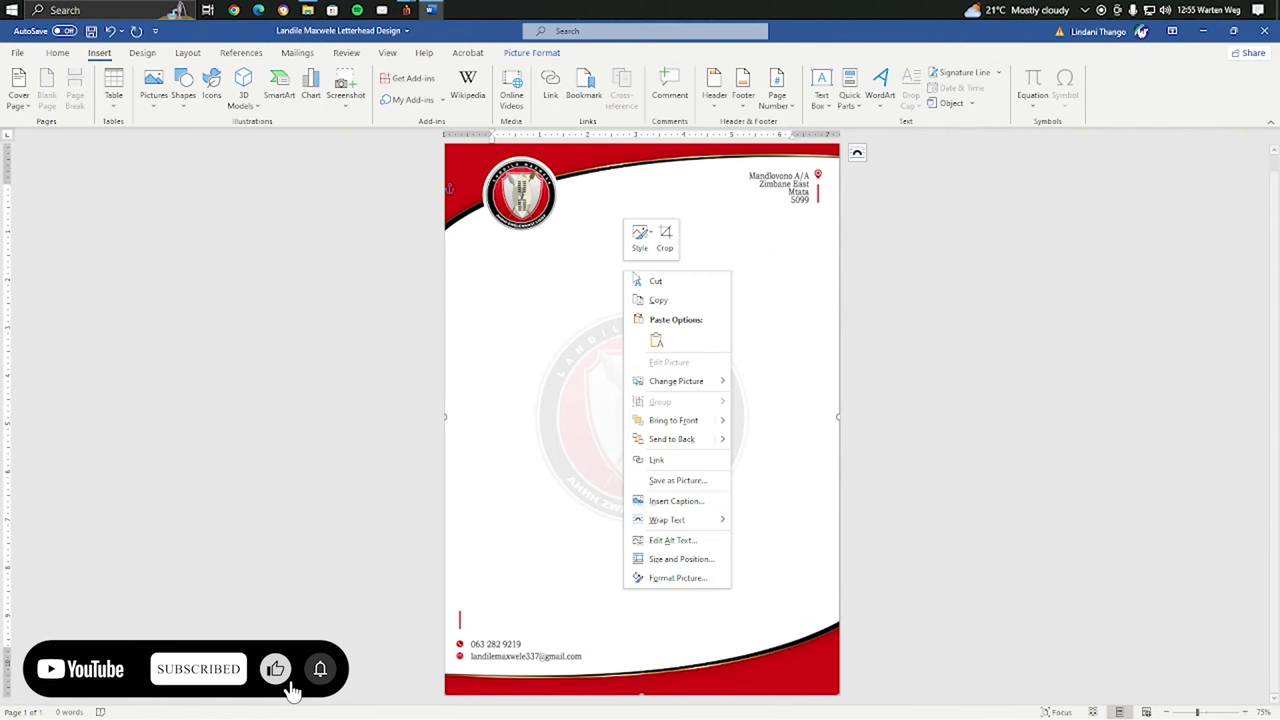
left_click(556, 353)
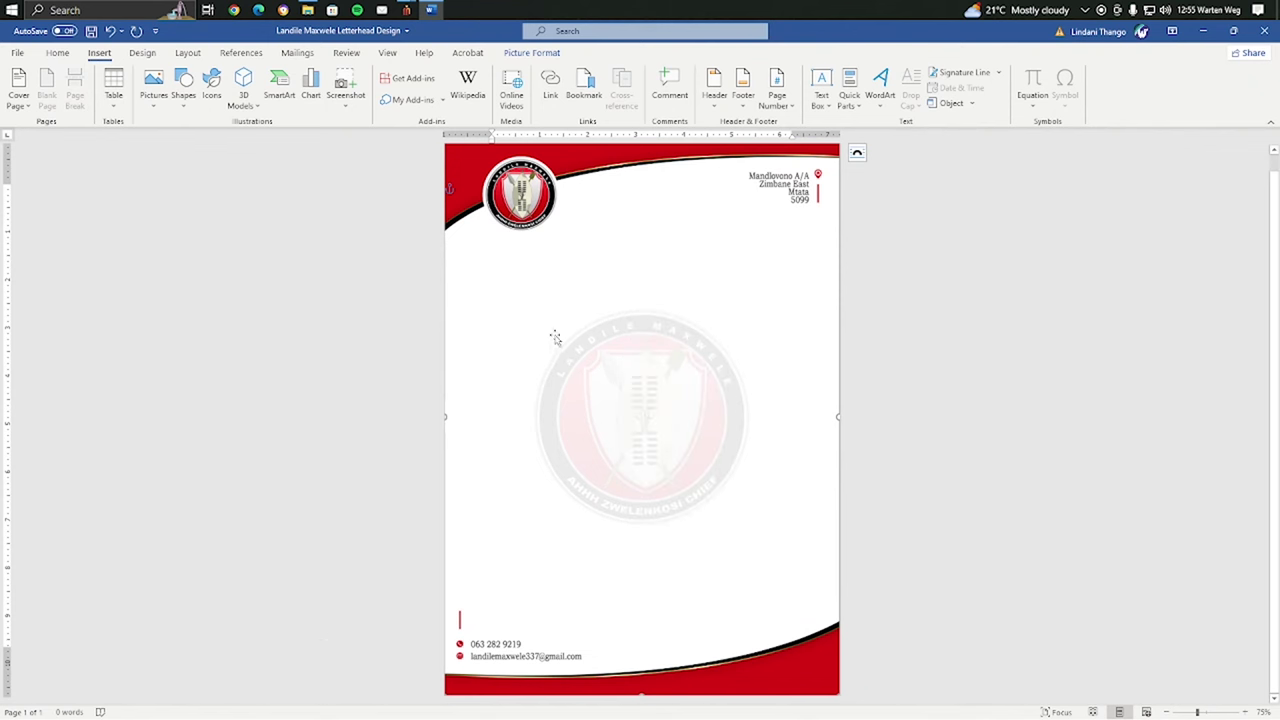
right_click(554, 334)
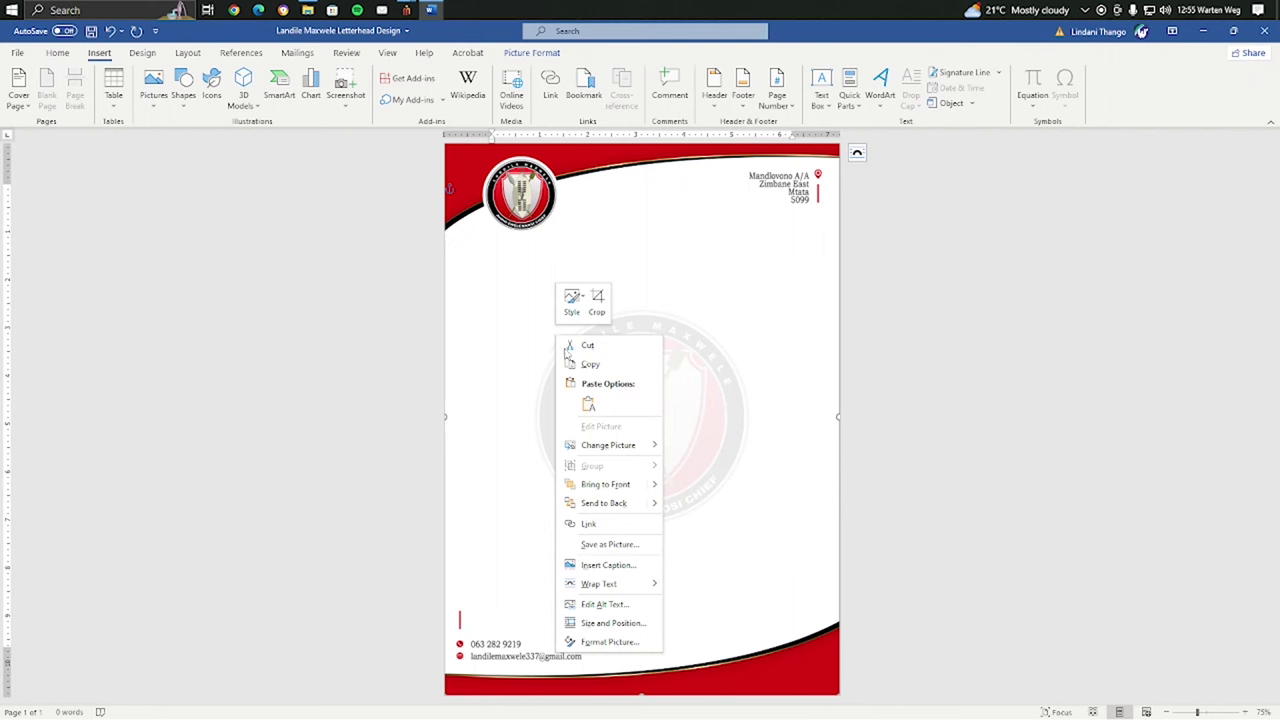
mouse_move(645, 591)
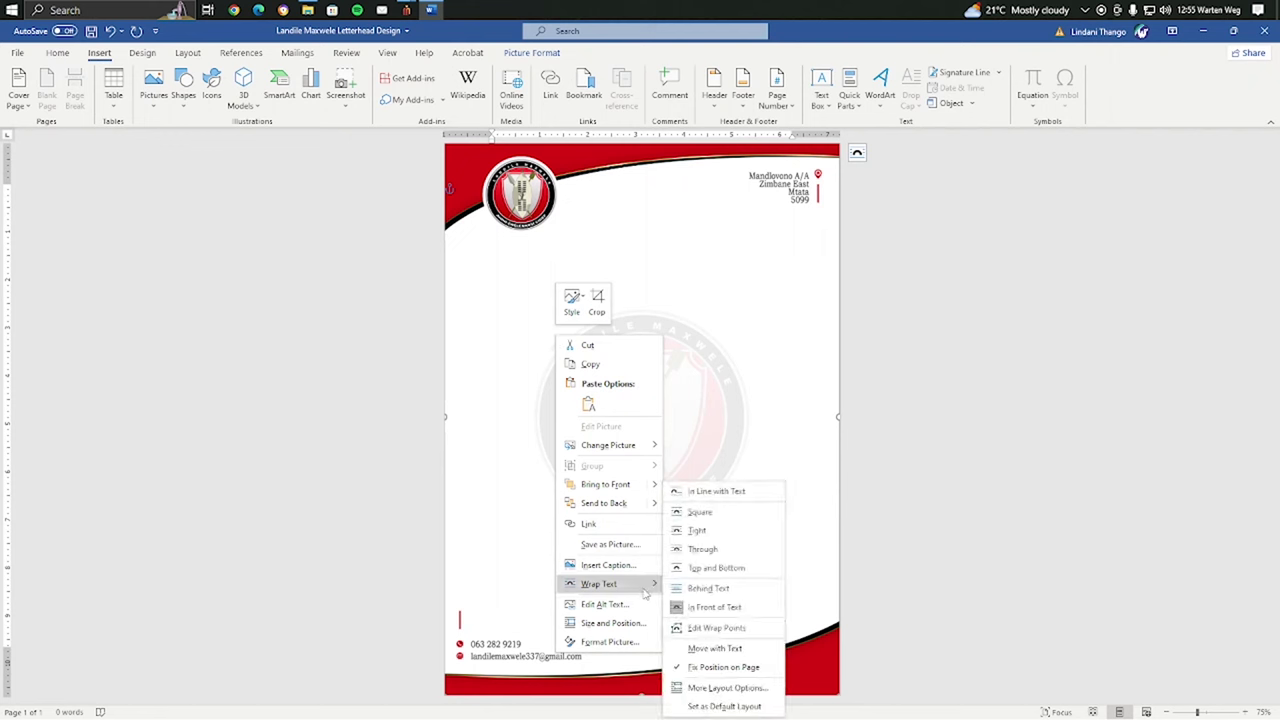
left_click(706, 607)
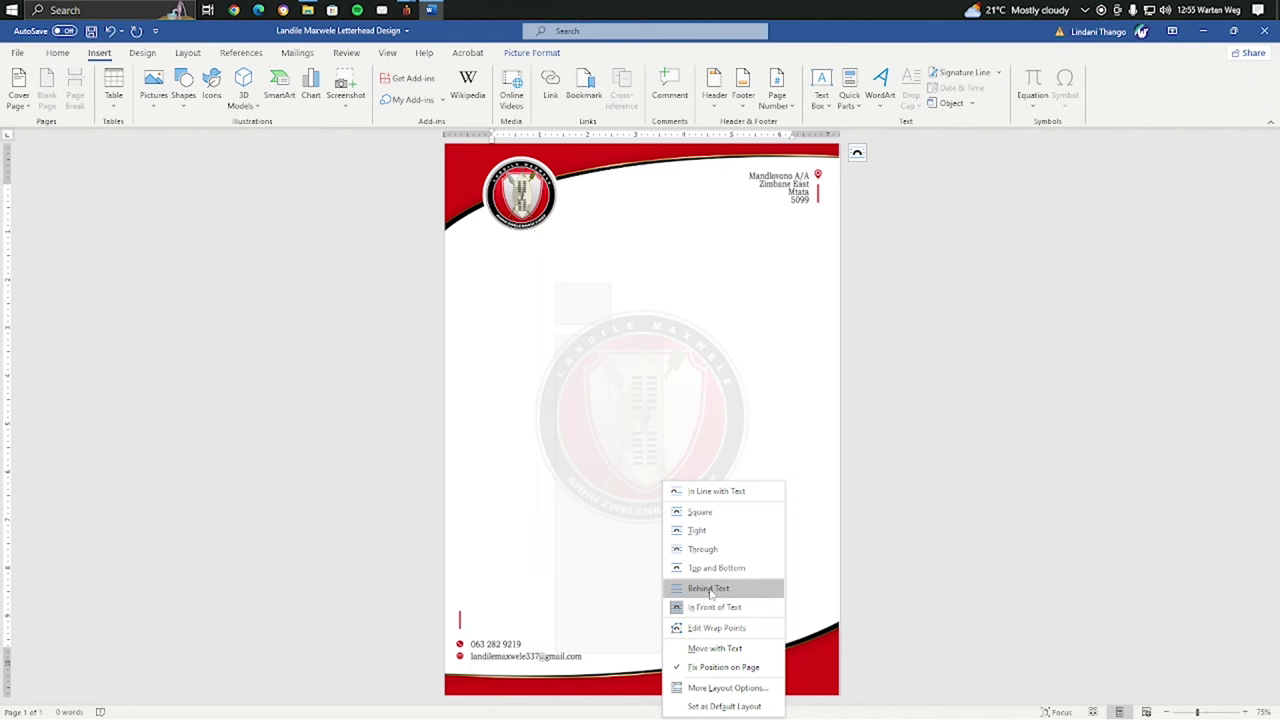
left_click(706, 589)
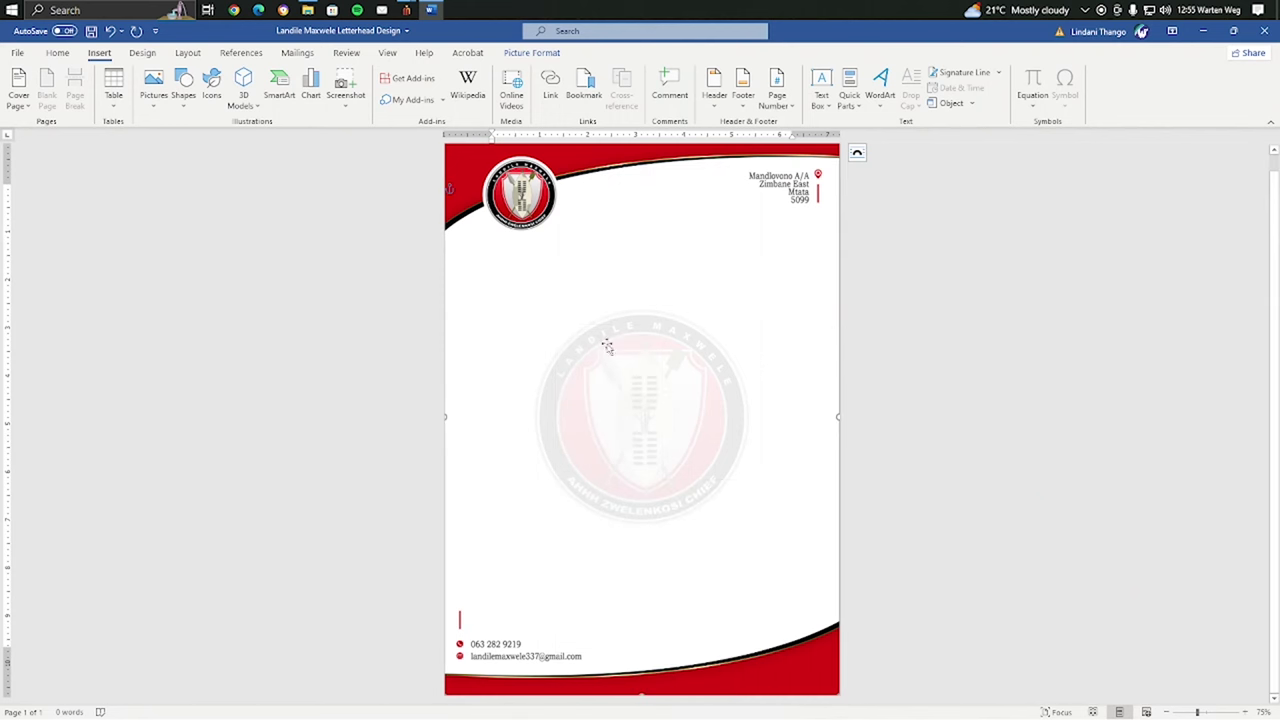
Change the picture's wrapping once more, then select and delete it.
right_click(607, 343)
mouse_move(690, 592)
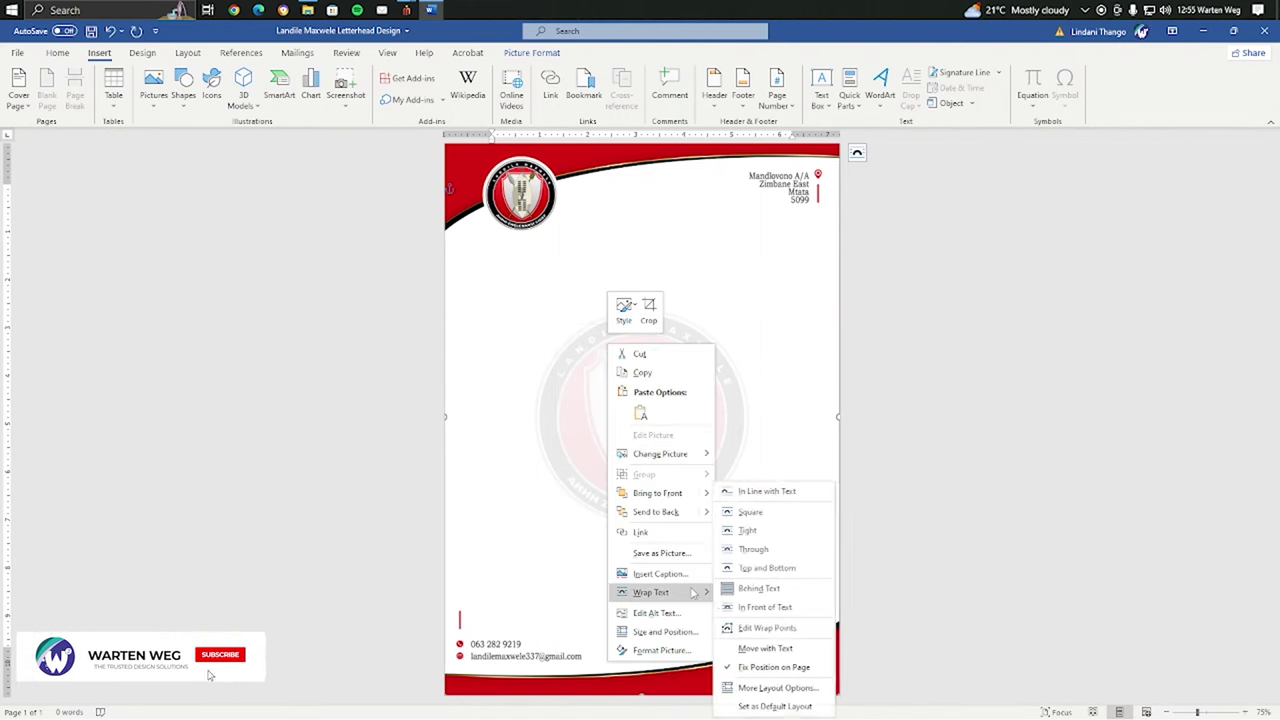
left_click(780, 610)
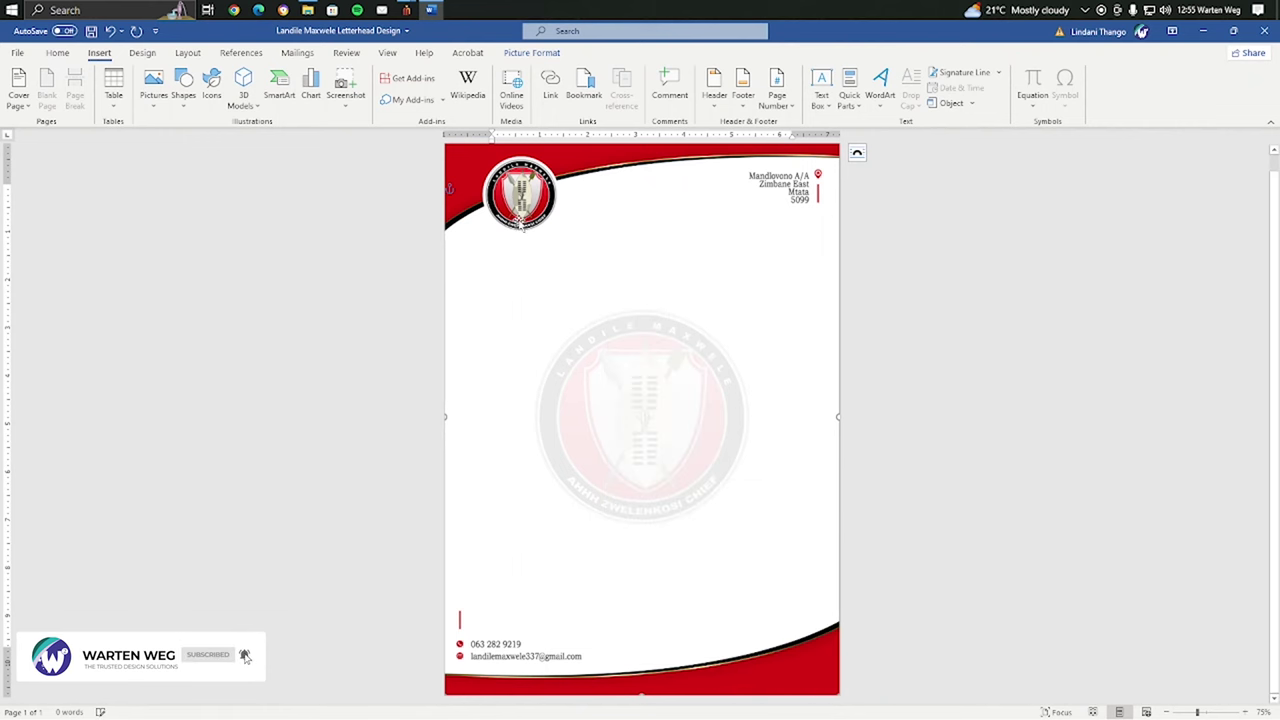
left_click(501, 274)
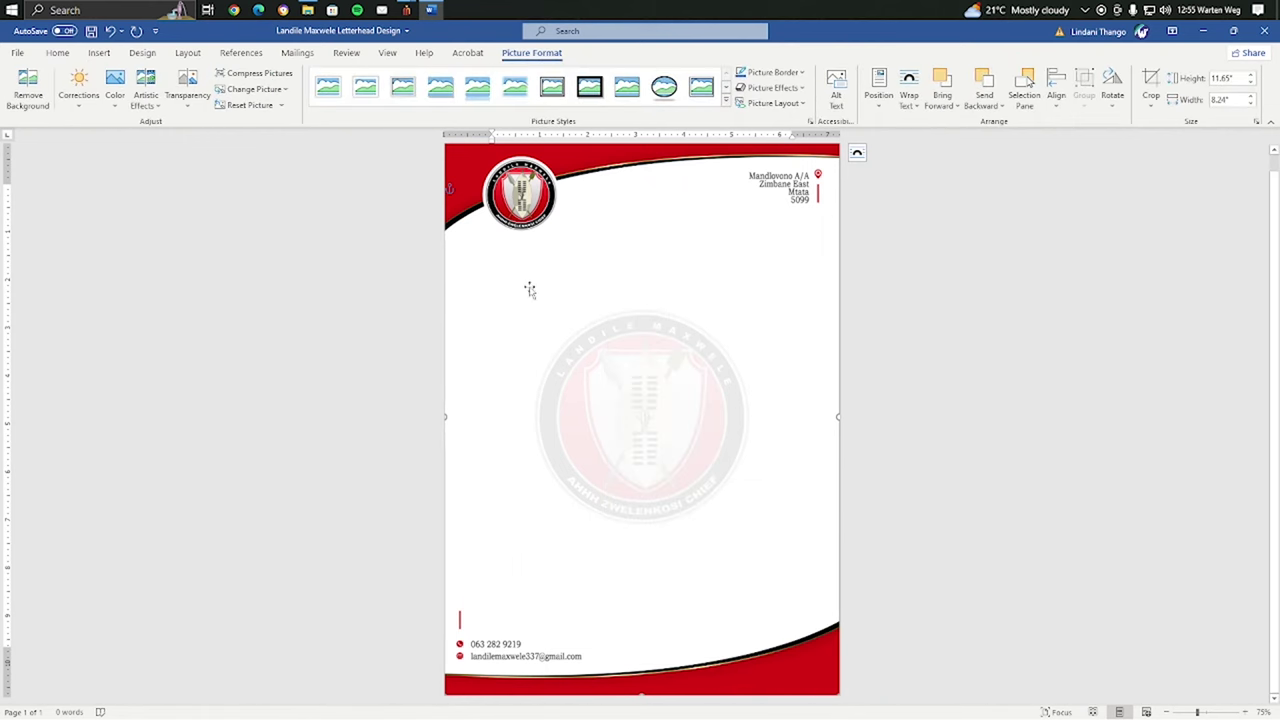
key("Delete")
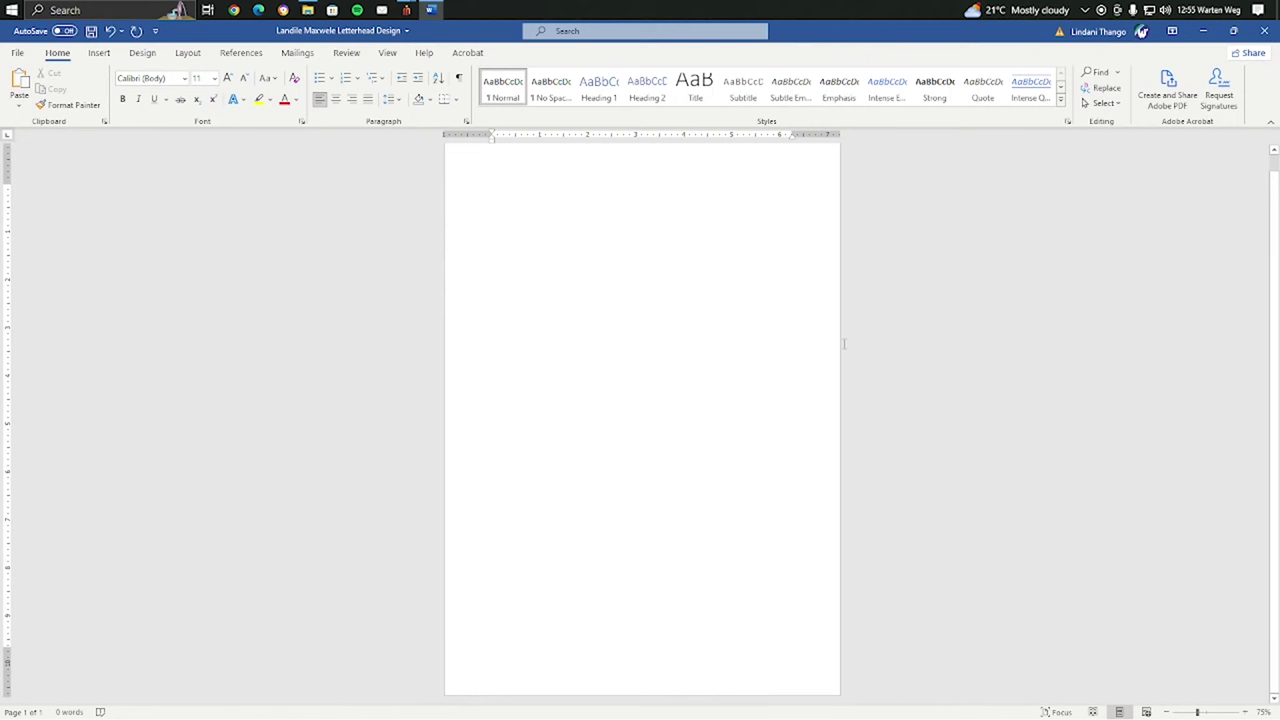
Start editing the page header from Insert > Header.
scroll(843, 343, "up", 1)
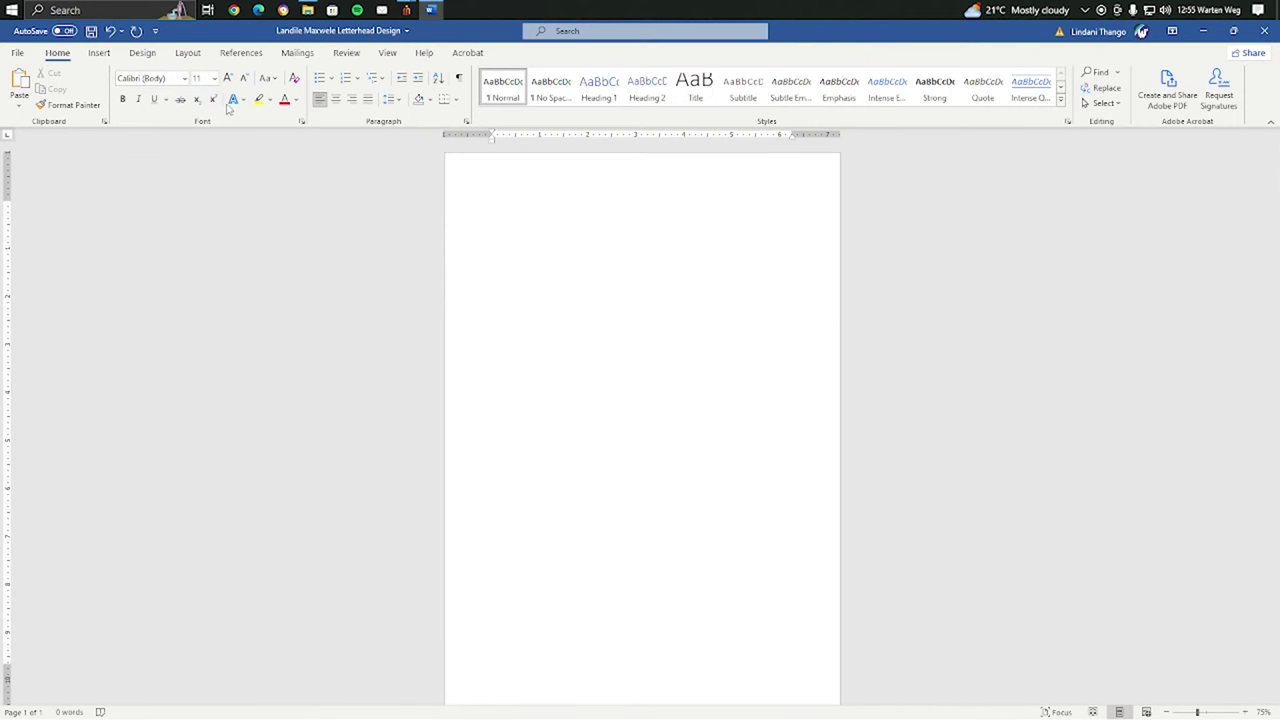
left_click(188, 54)
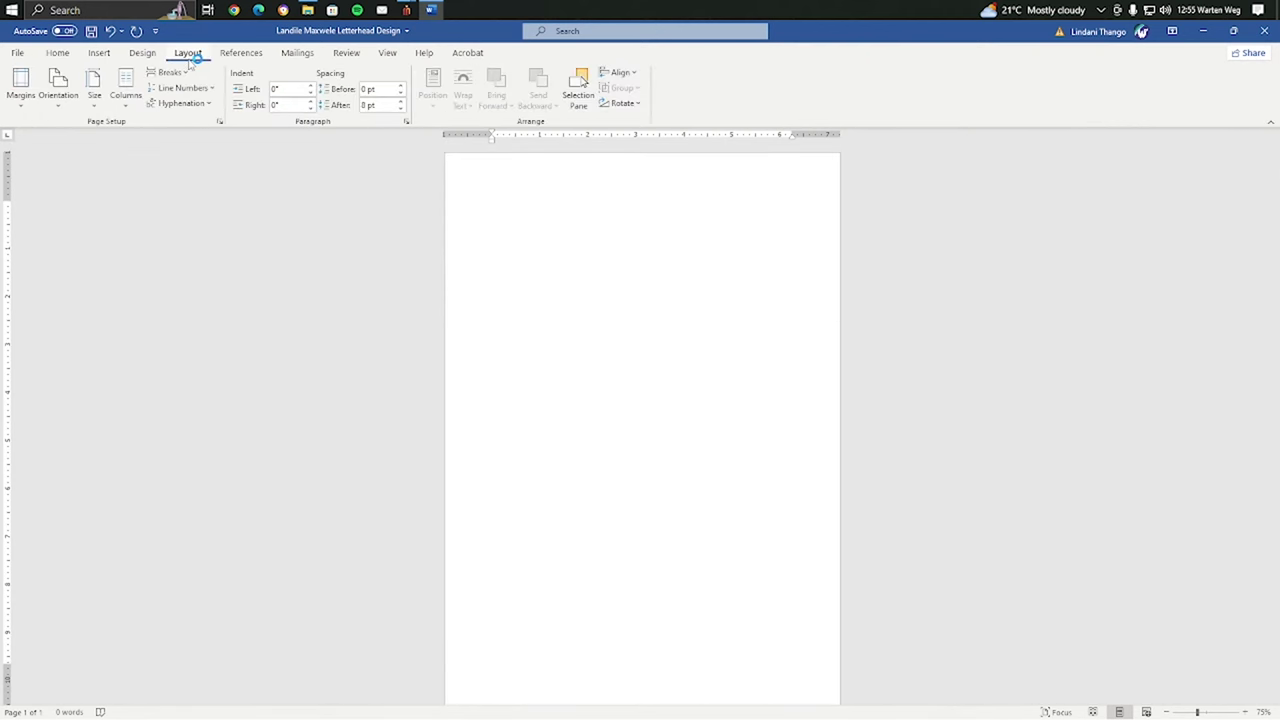
left_click(99, 53)
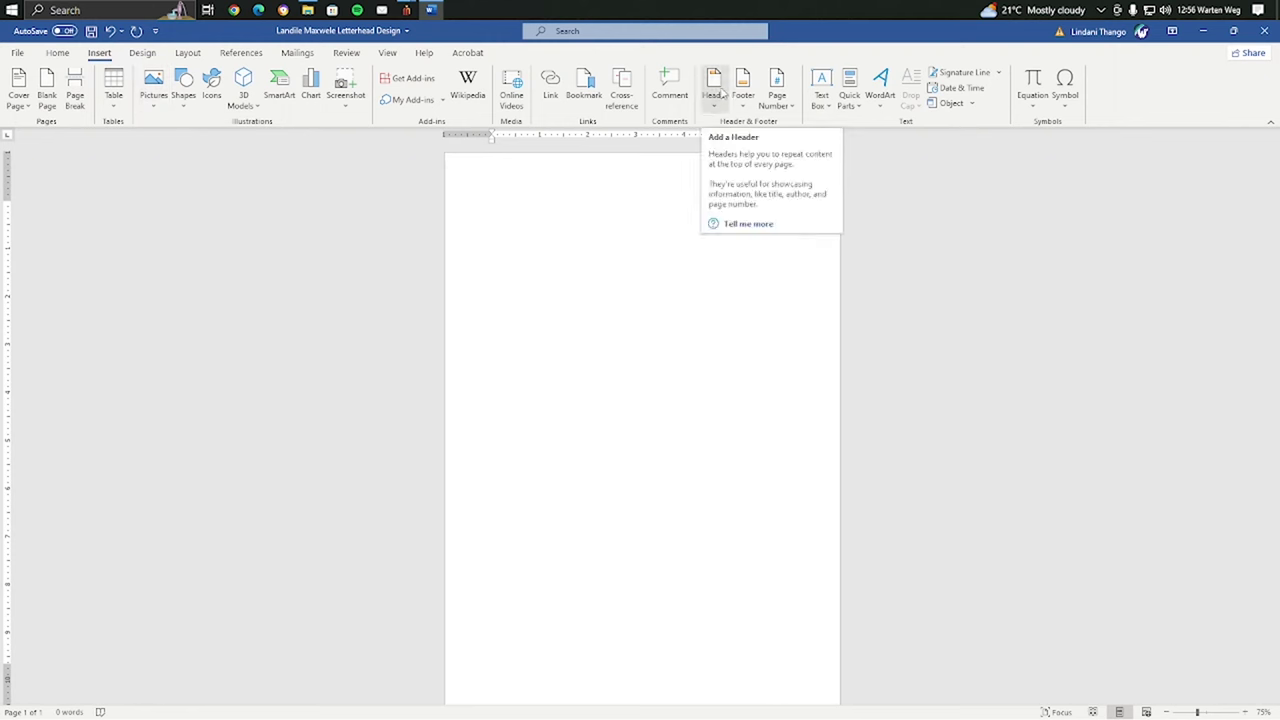
left_click(720, 92)
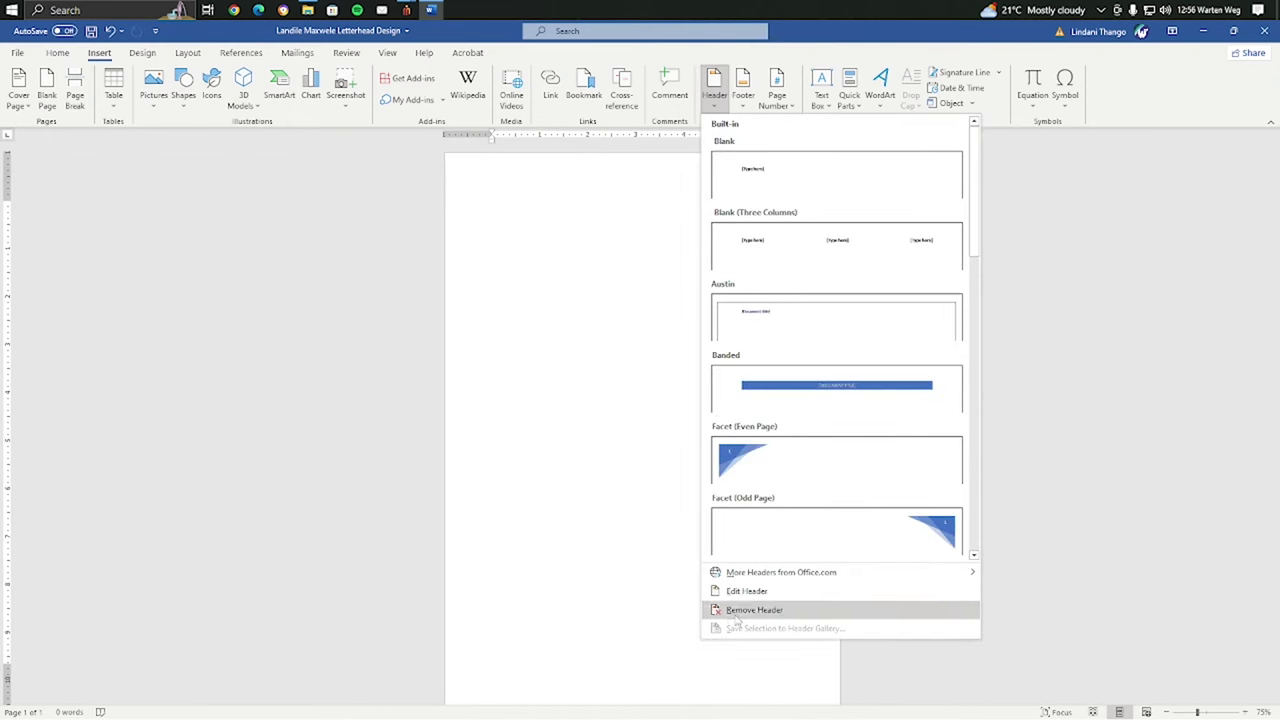
left_click(746, 592)
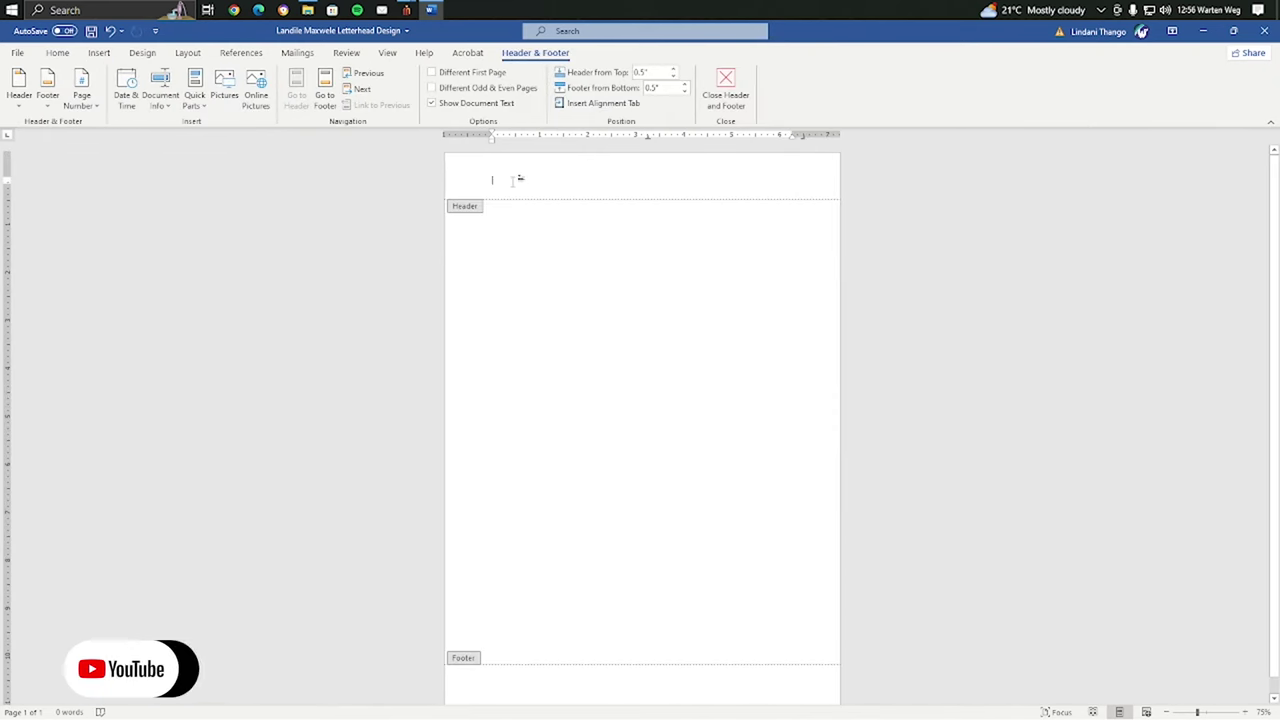
Insert the Letterhead Design 2.0 image from this device into the header.
left_click(102, 54)
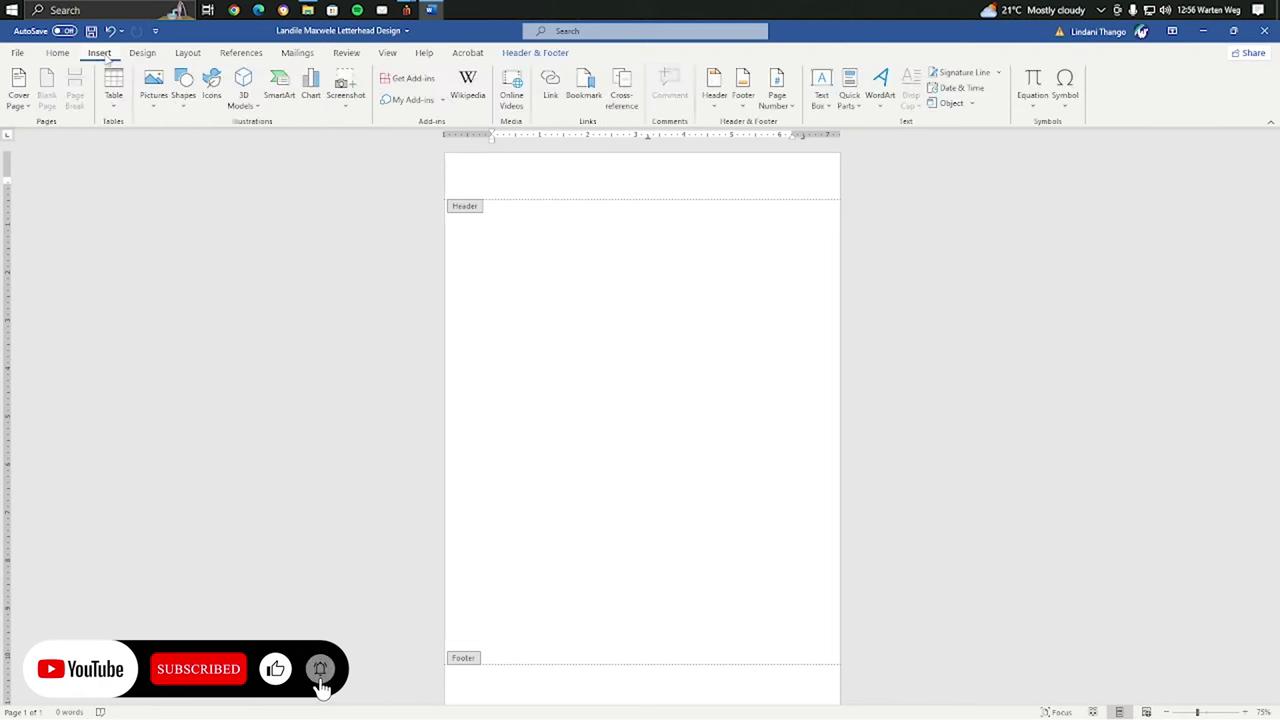
left_click(152, 88)
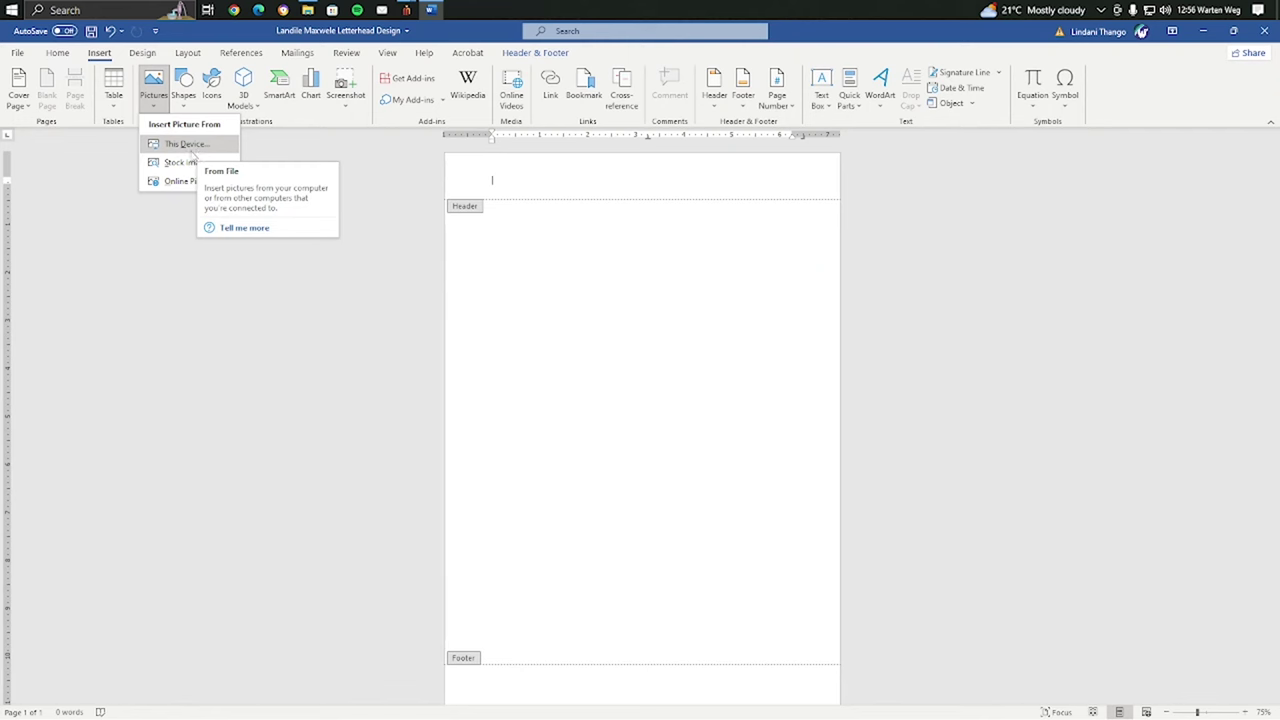
left_click(190, 146)
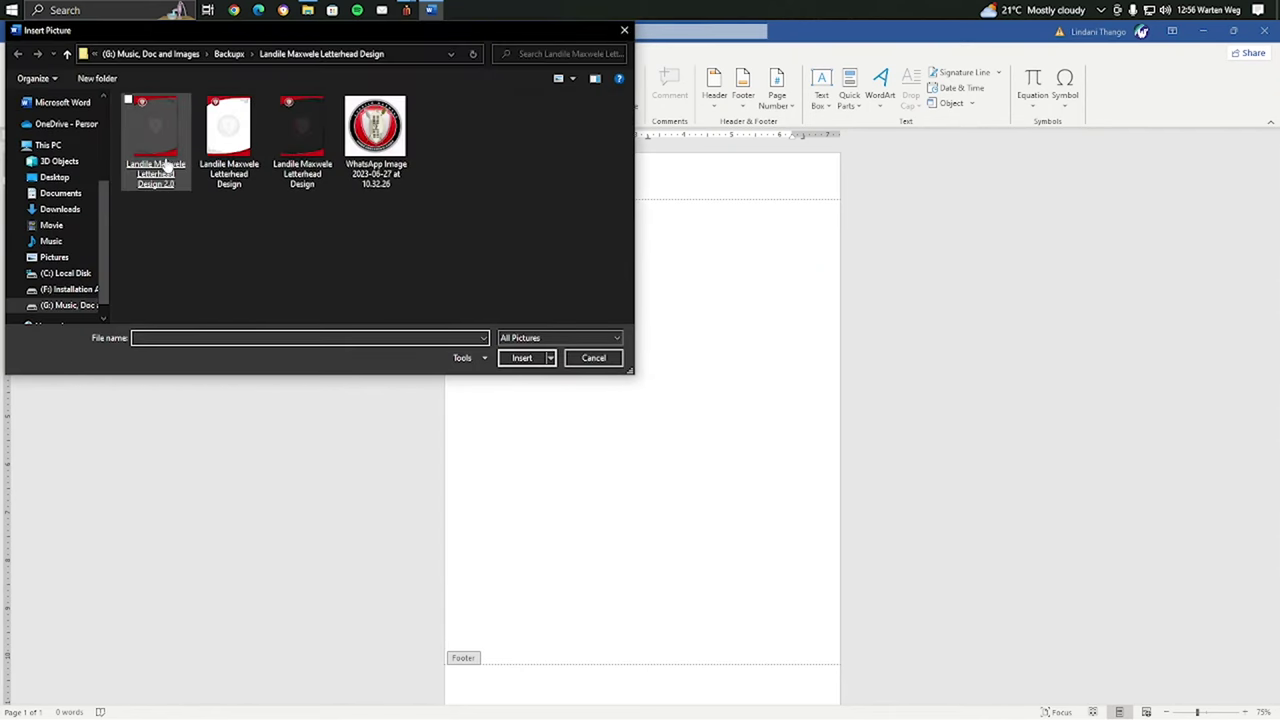
double_click(158, 150)
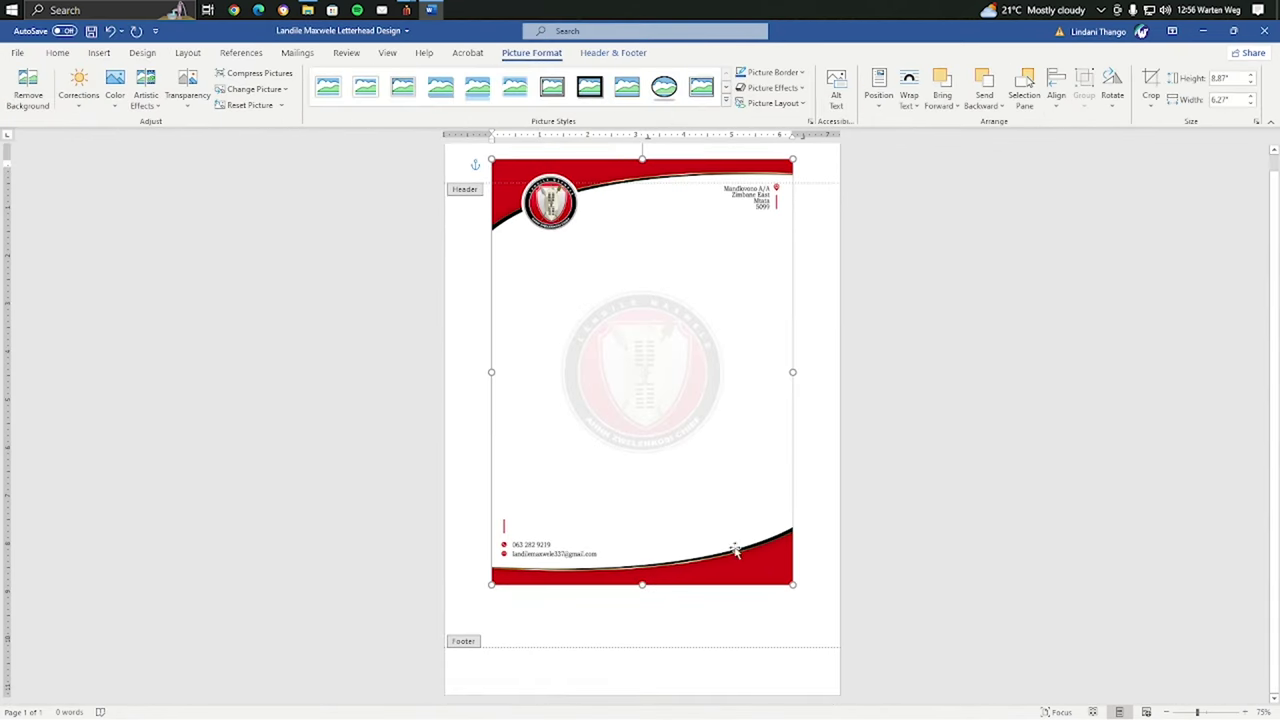
Move the header image to the top-left corner and stretch it to 11.69 x 8.26 inches.
left_click_drag(702, 463, 621, 406)
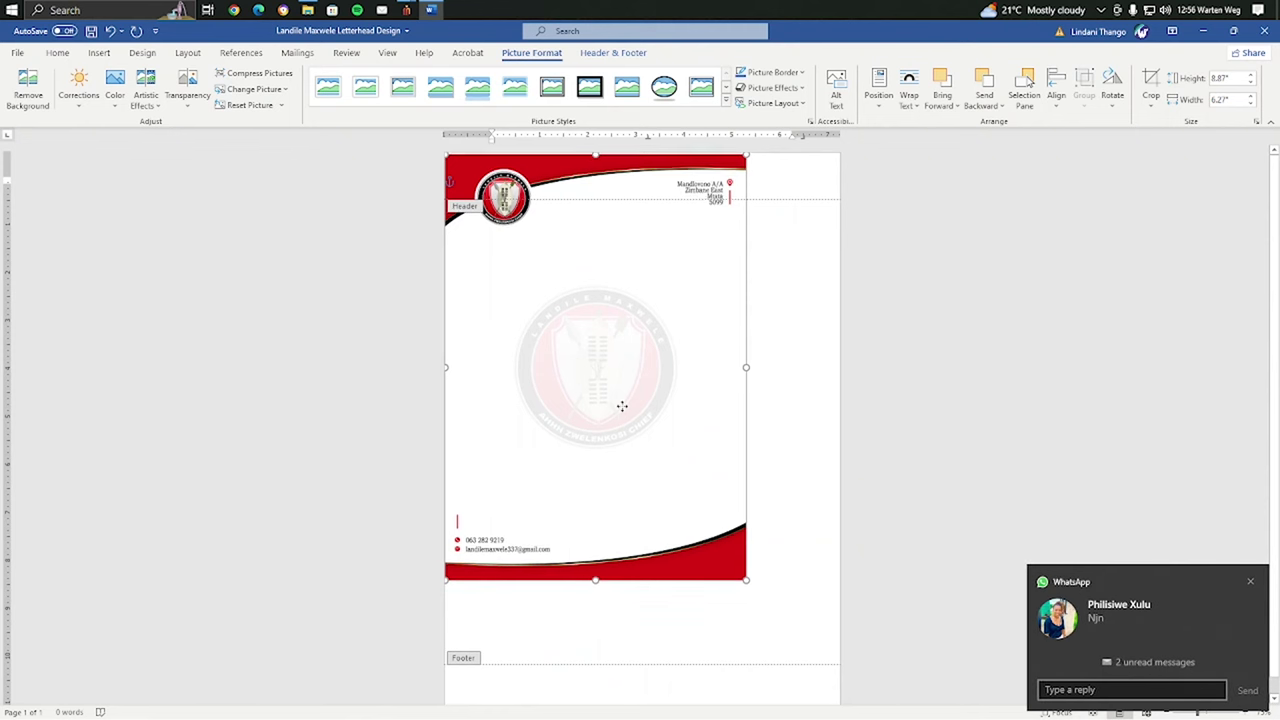
left_click_drag(621, 406, 621, 403)
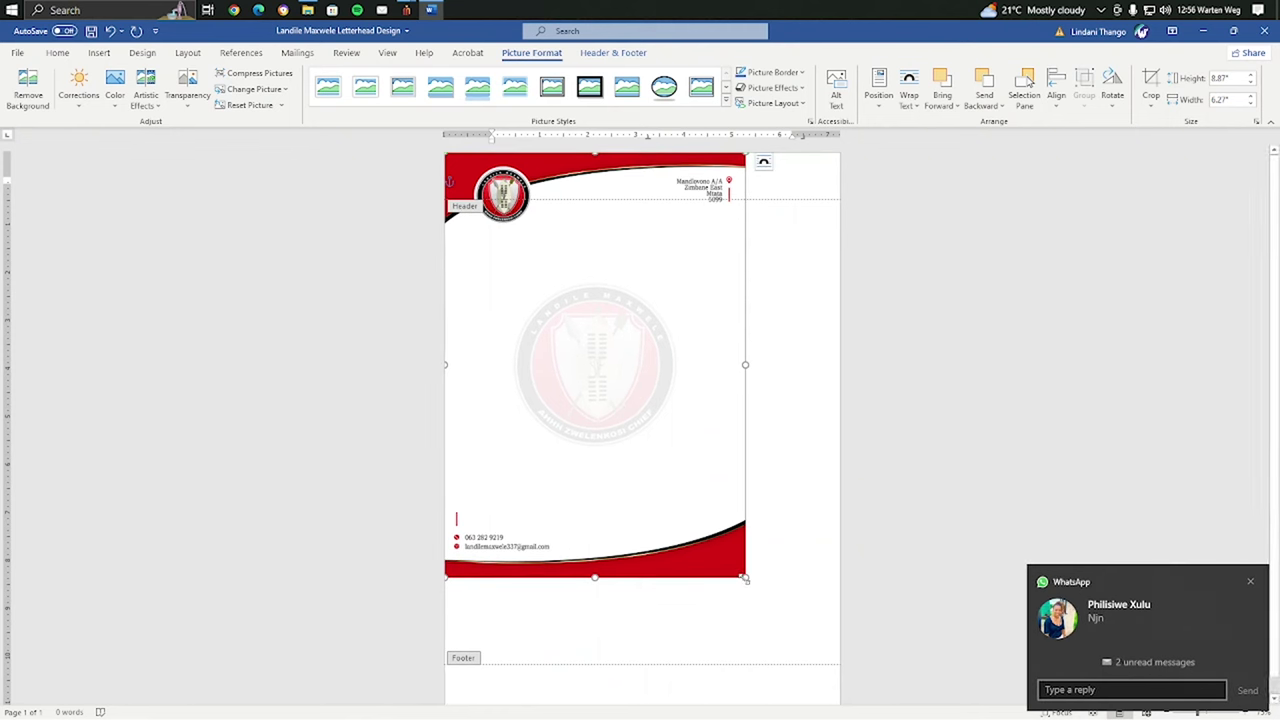
mouse_move(745, 578)
left_mouse_down()
mouse_move(808, 660)
mouse_move(712, 604)
mouse_move(717, 477)
mouse_move(723, 543)
mouse_move(808, 688)
mouse_move(840, 692)
left_mouse_up()
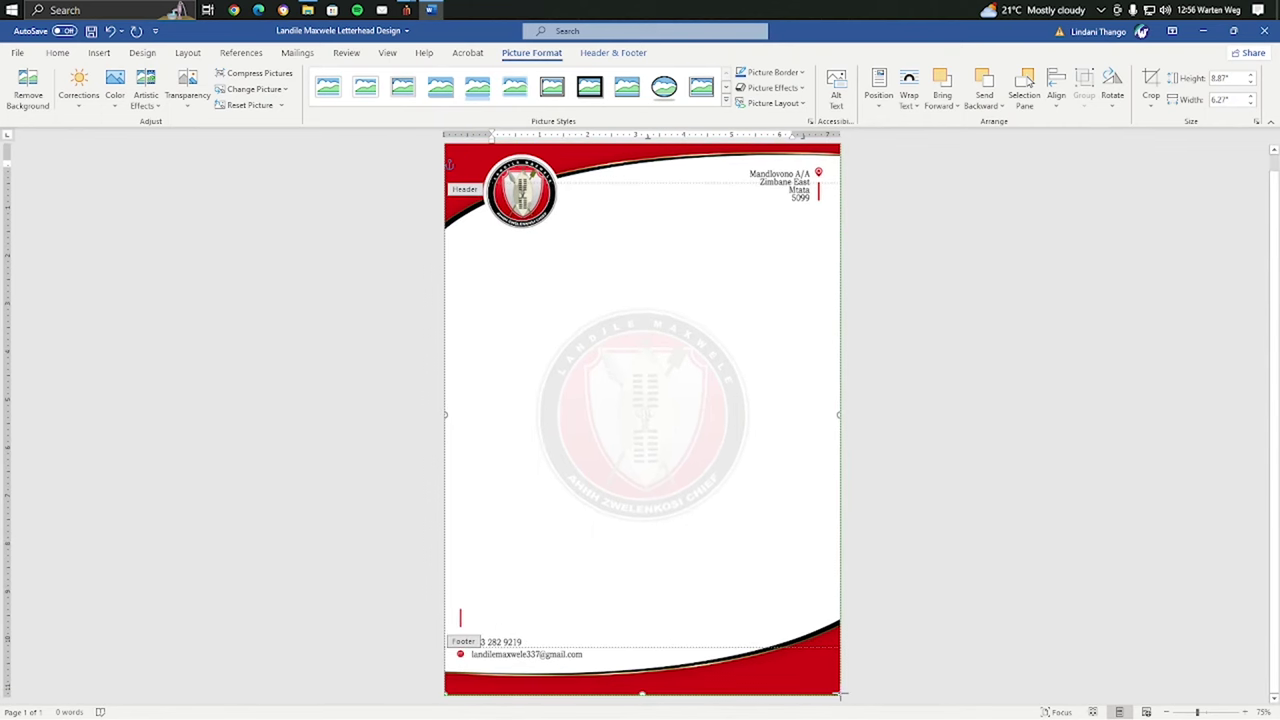
left_click_drag(840, 692, 841, 694)
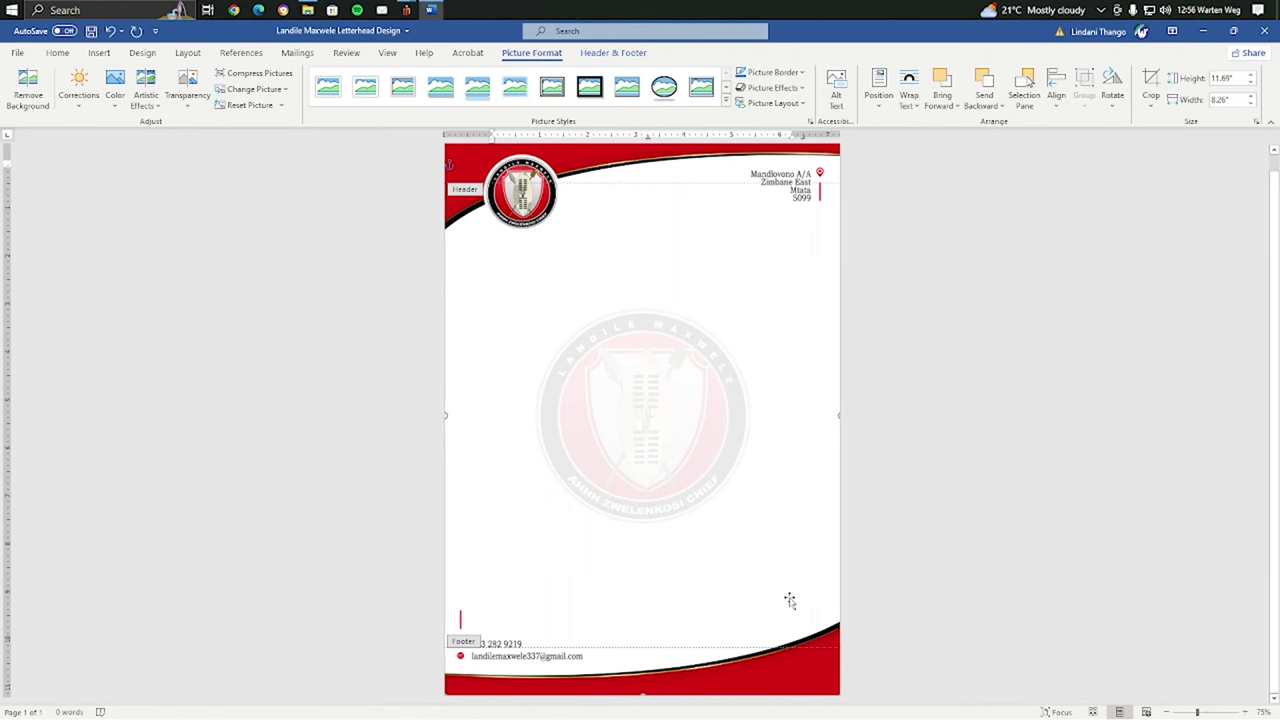
scroll(690, 560, "up", 1)
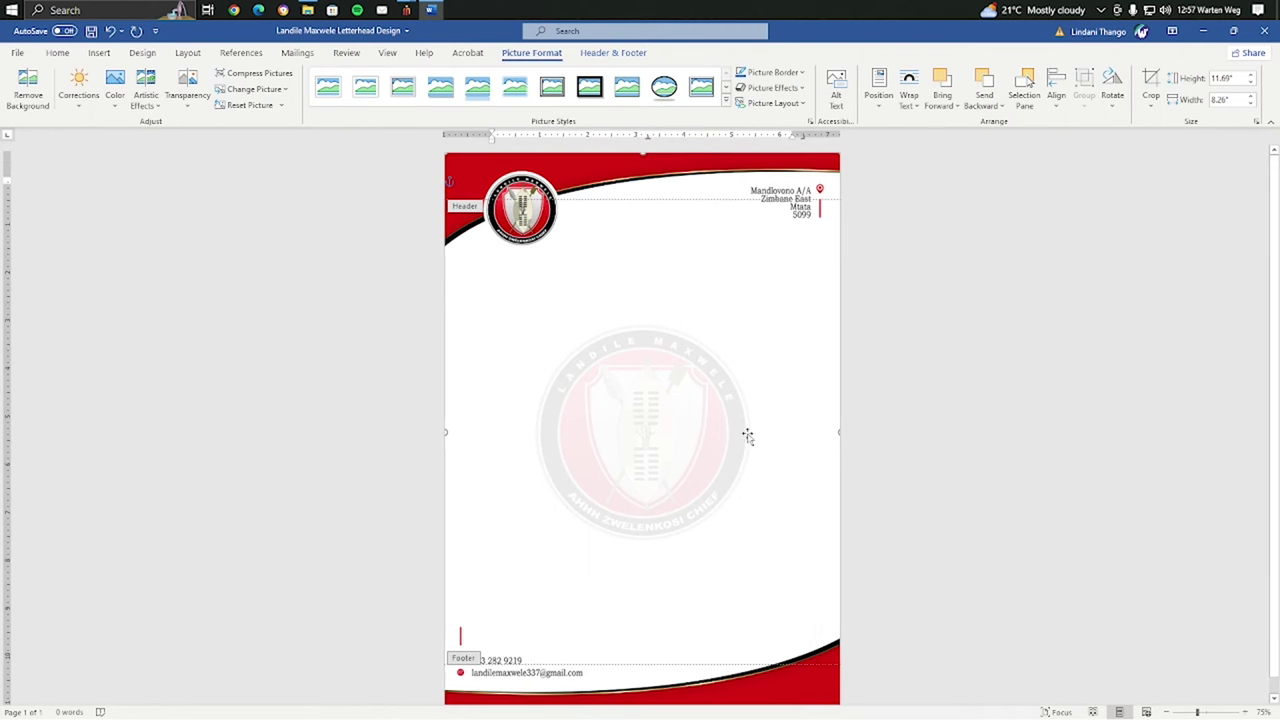
left_click(99, 52)
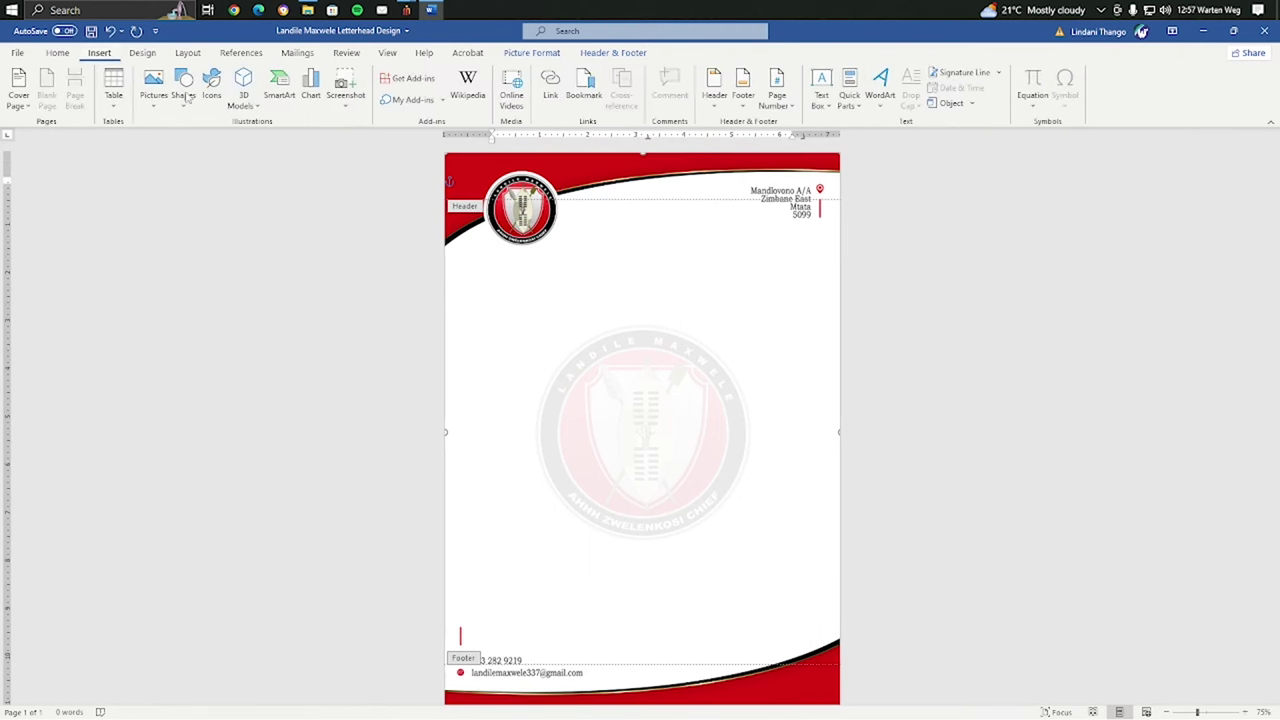
Re-enter header editing, then close it to return to the document body.
left_click(714, 90)
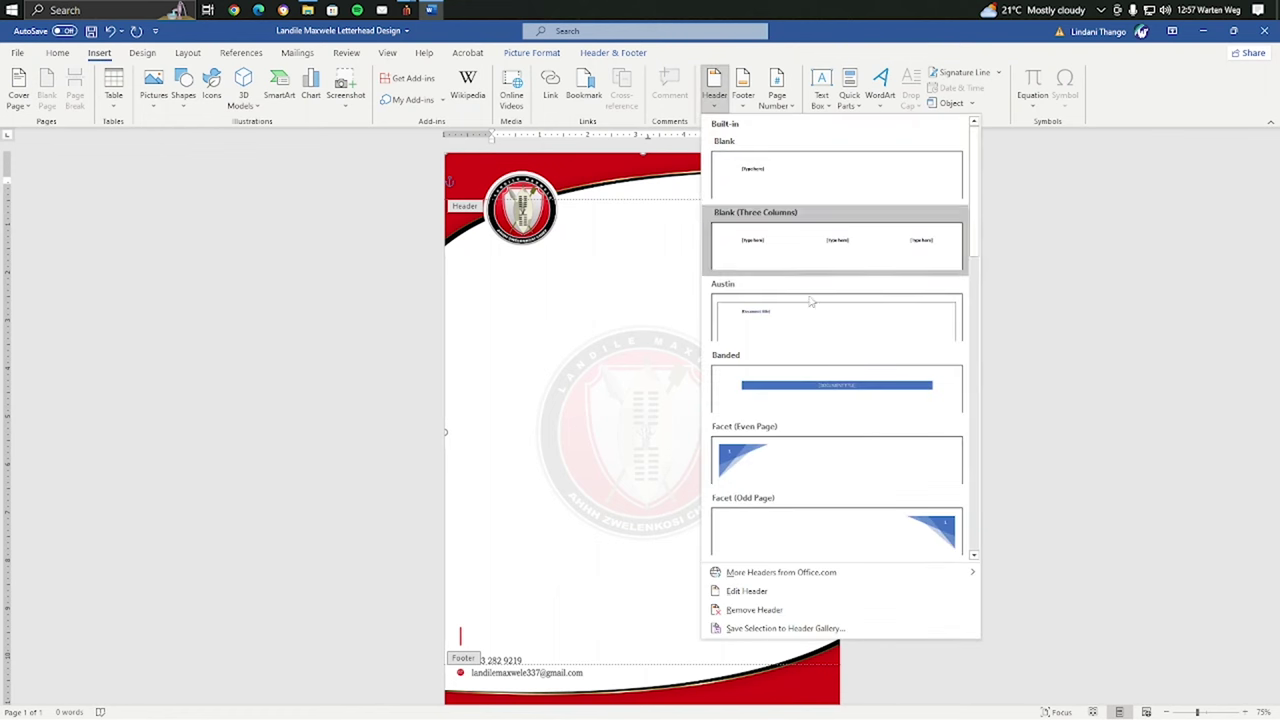
left_click(768, 591)
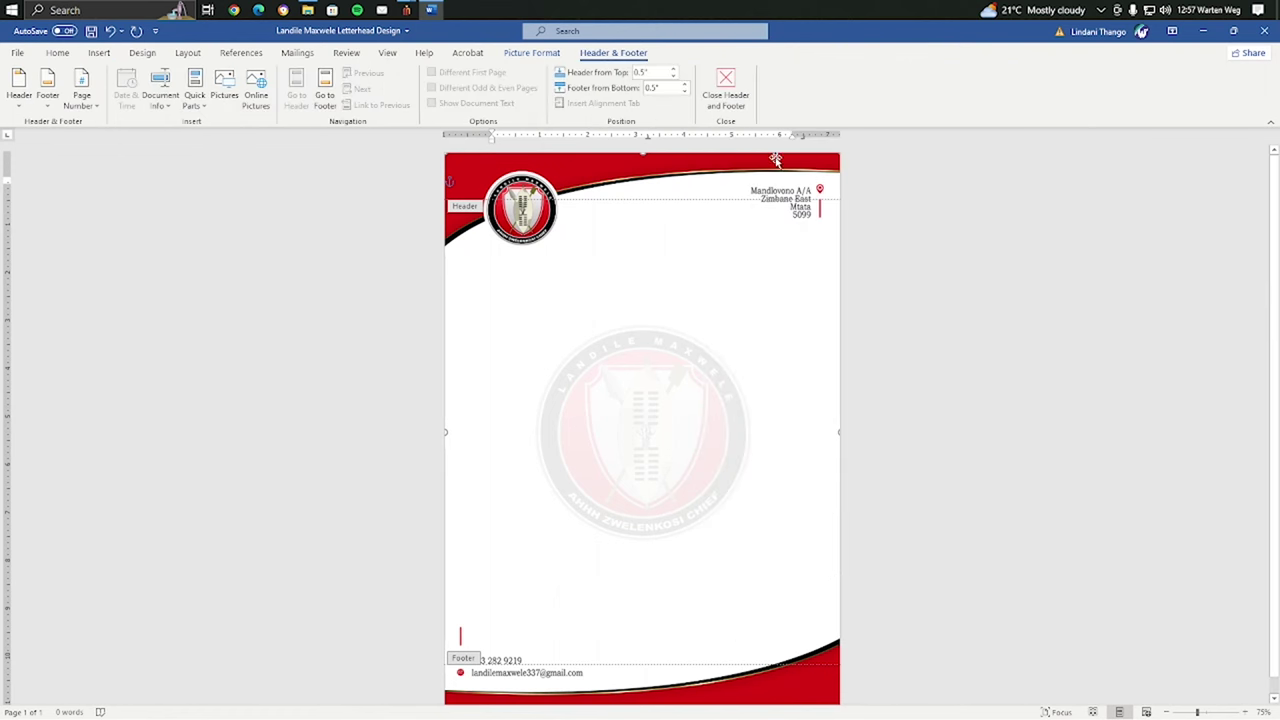
left_click(727, 90)
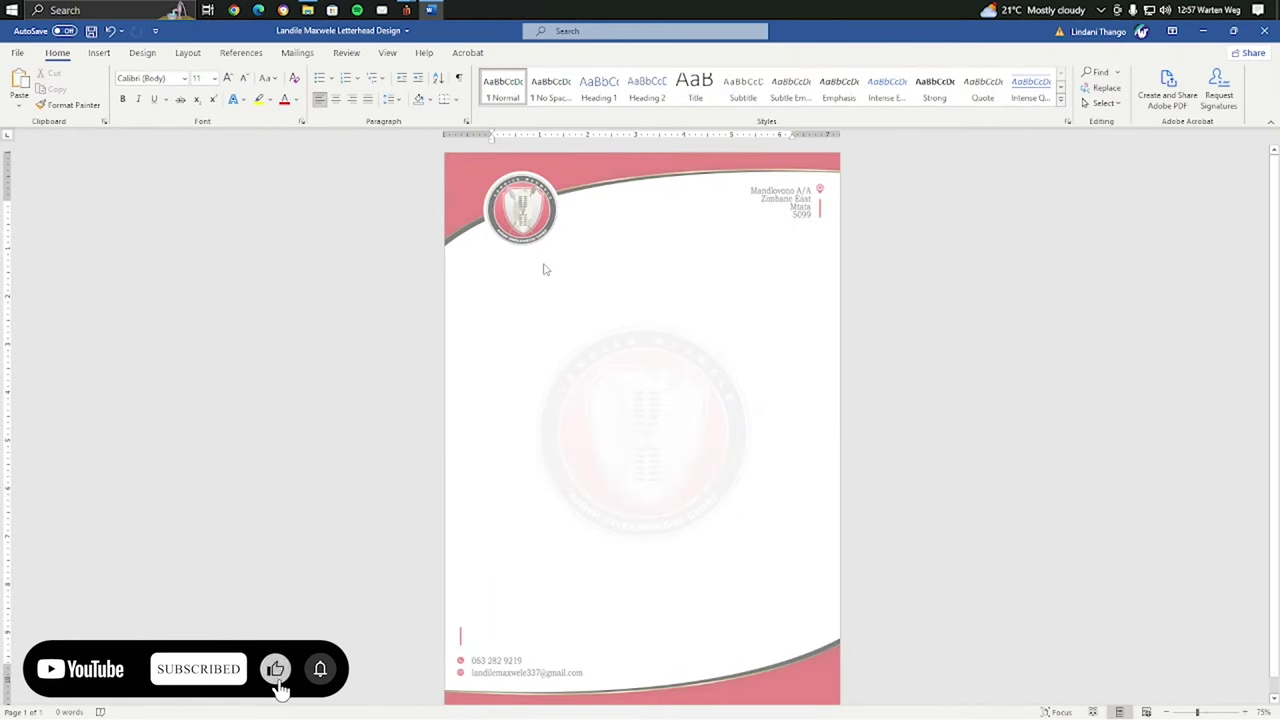
Lower the top margin on the vertical ruler to just below the red header curve.
left_click(478, 182)
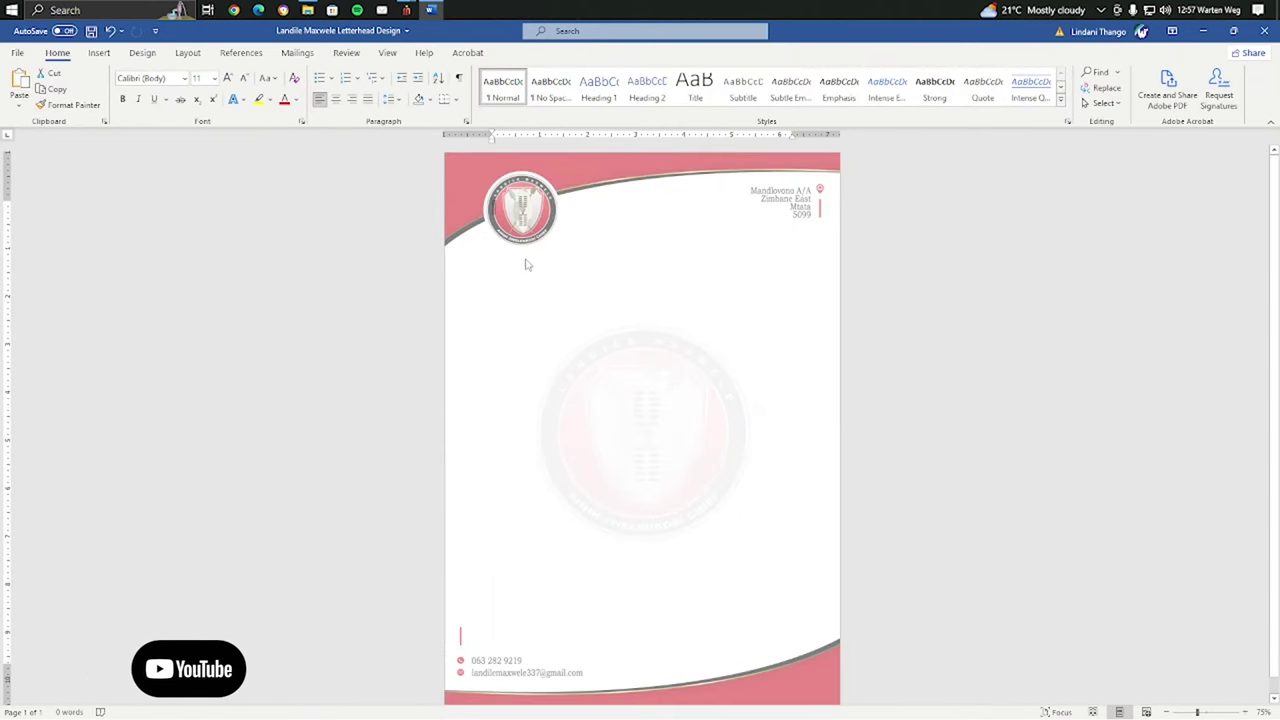
left_click(496, 212)
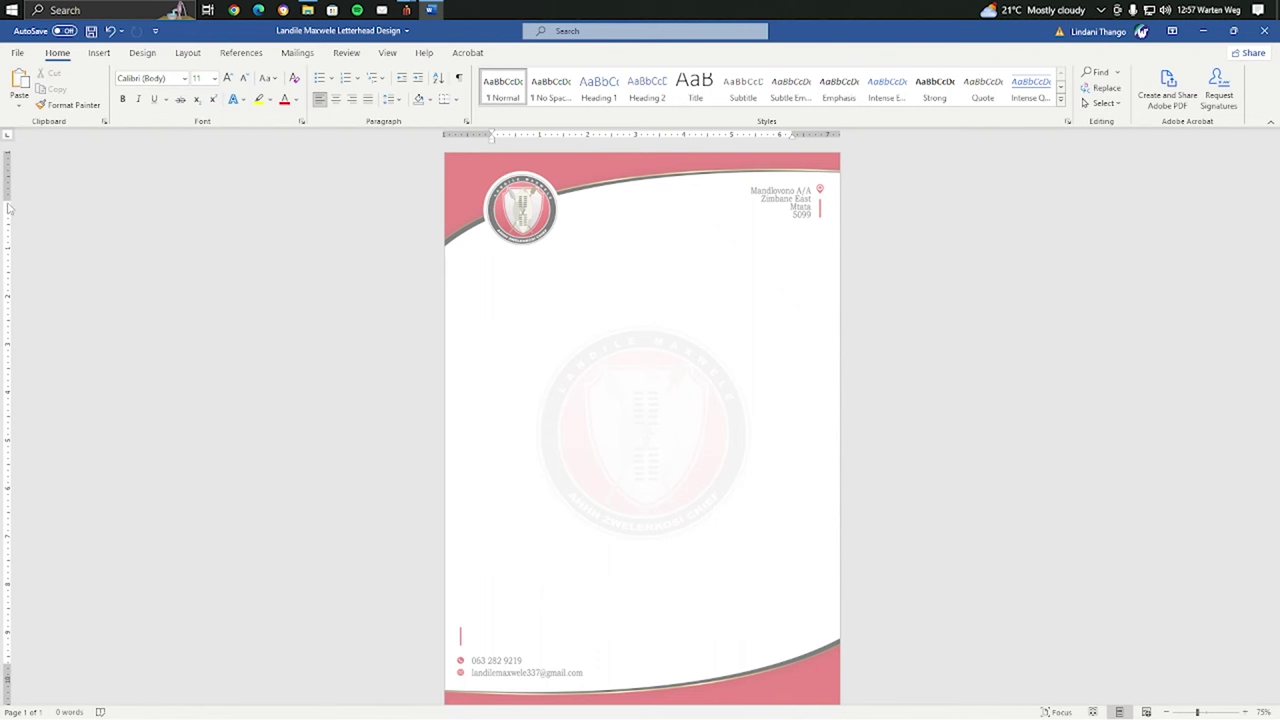
left_click_drag(7, 200, 12, 243)
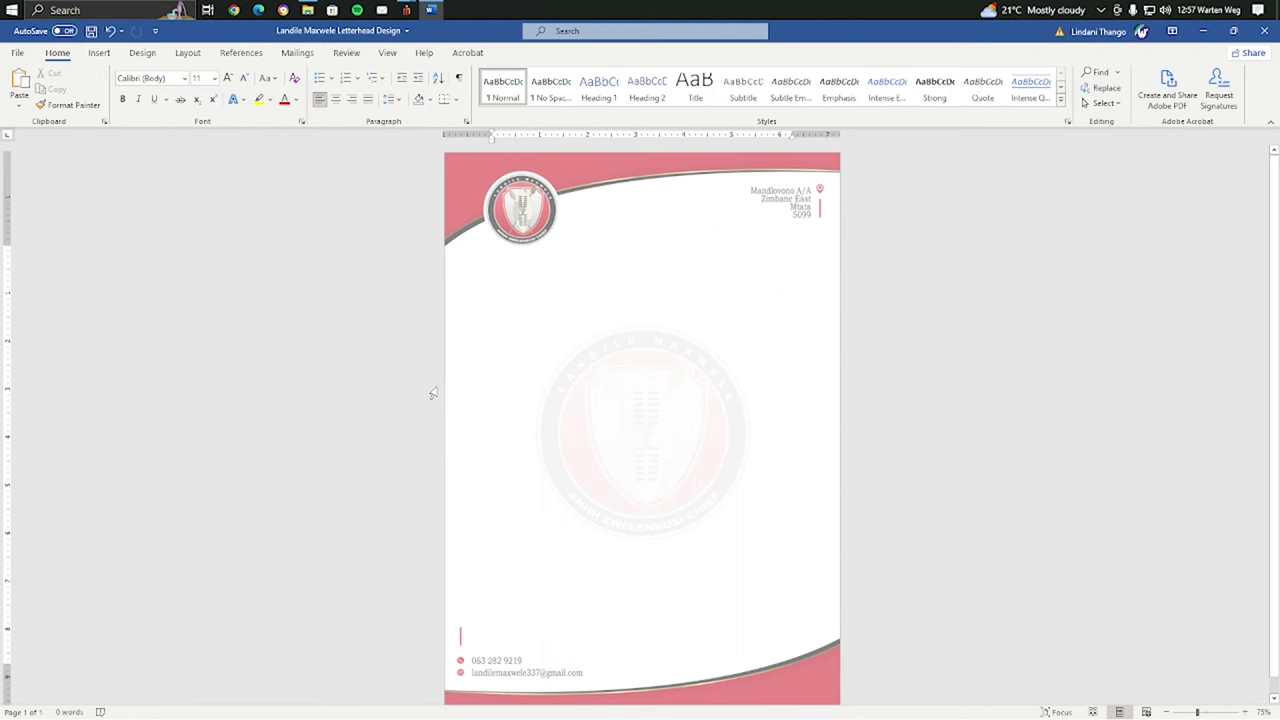
Make the word 'Tittle' under the logo a centred Title-style heading.
type("Test")
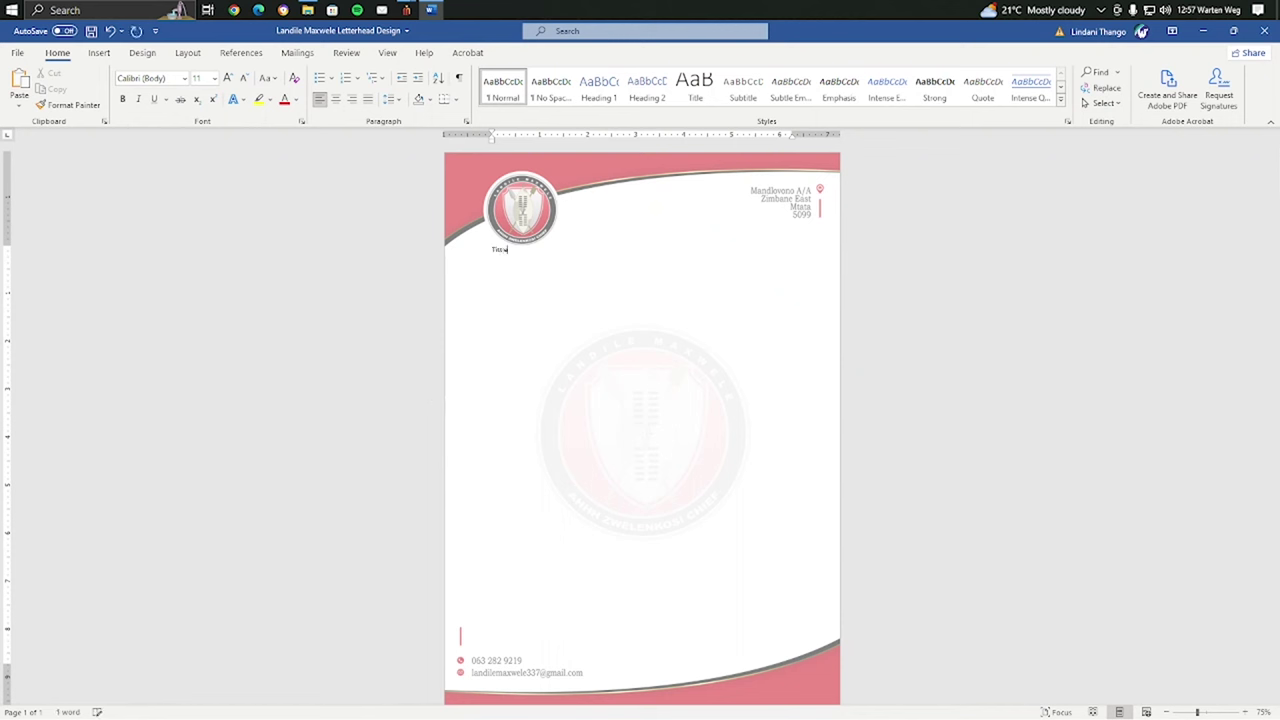
left_click(457, 245)
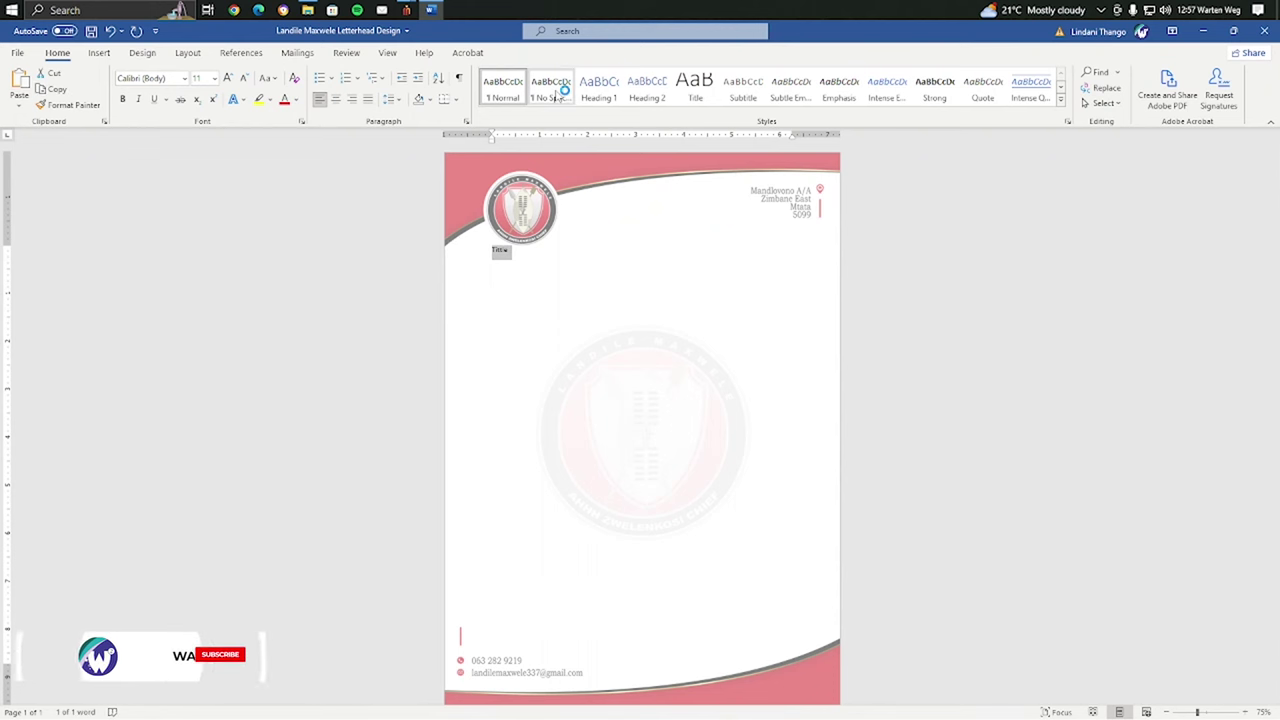
left_click(694, 88)
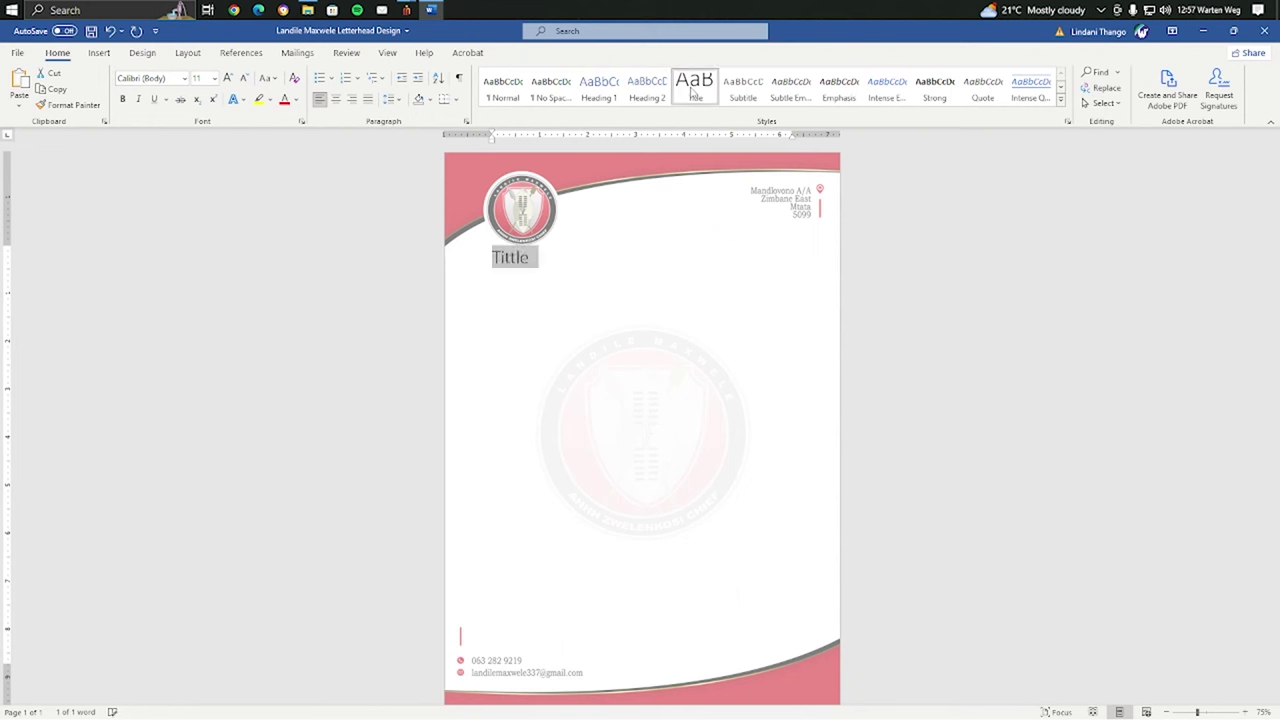
left_click(336, 99)
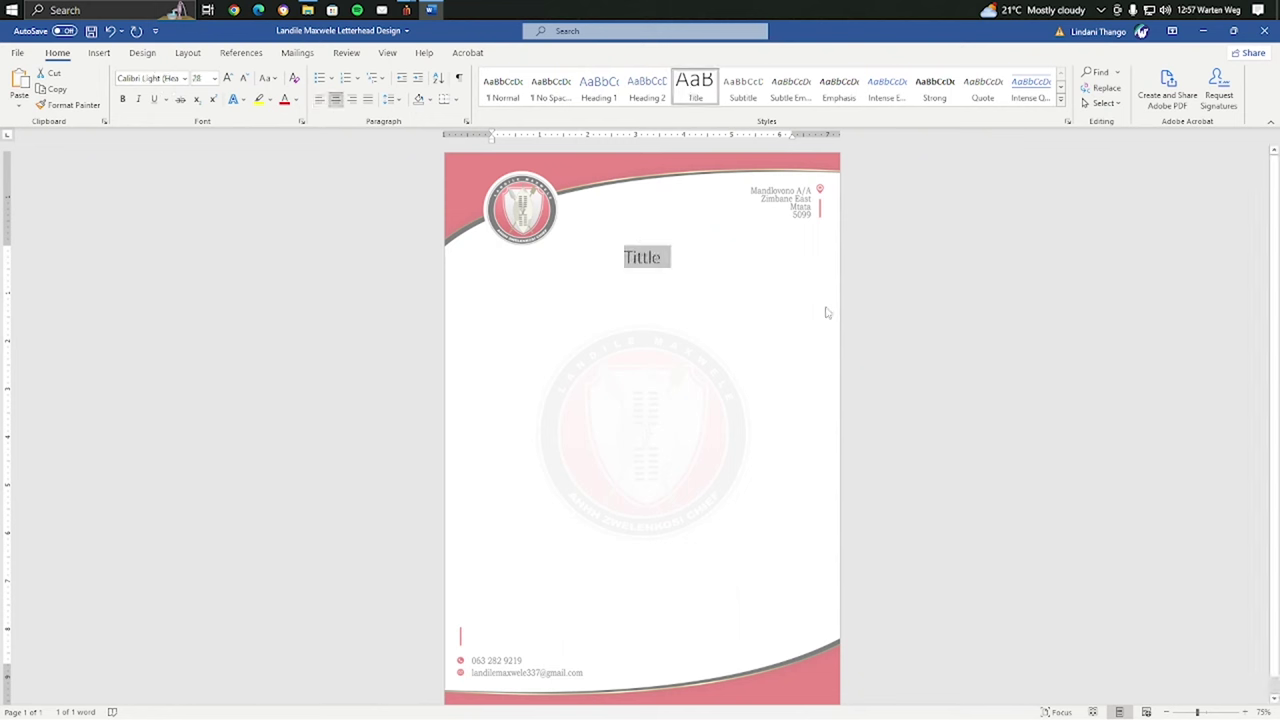
left_click(696, 262)
key("Return")
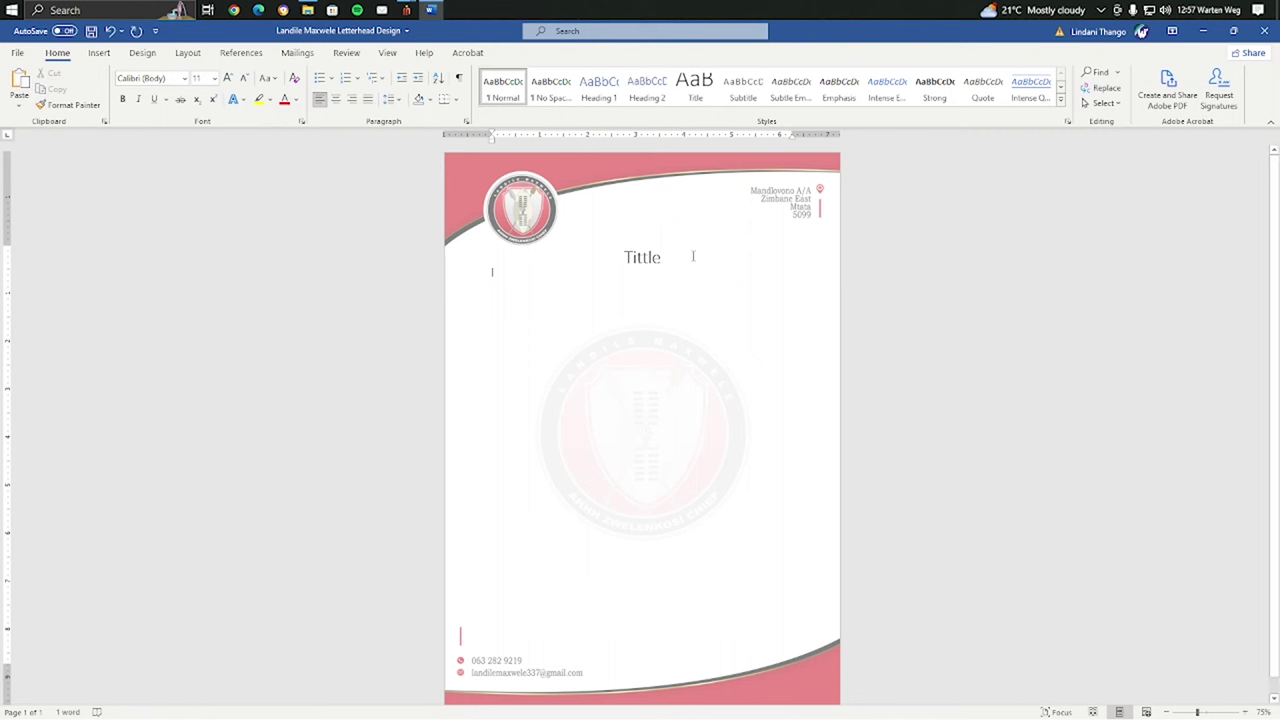
Type sample body lines below the title: a filler line, then 'Slsd' and 'Xxhlh' on separate lines.
double_click(641, 257)
left_click(517, 310)
type("sdfgksdmckdsfgf")
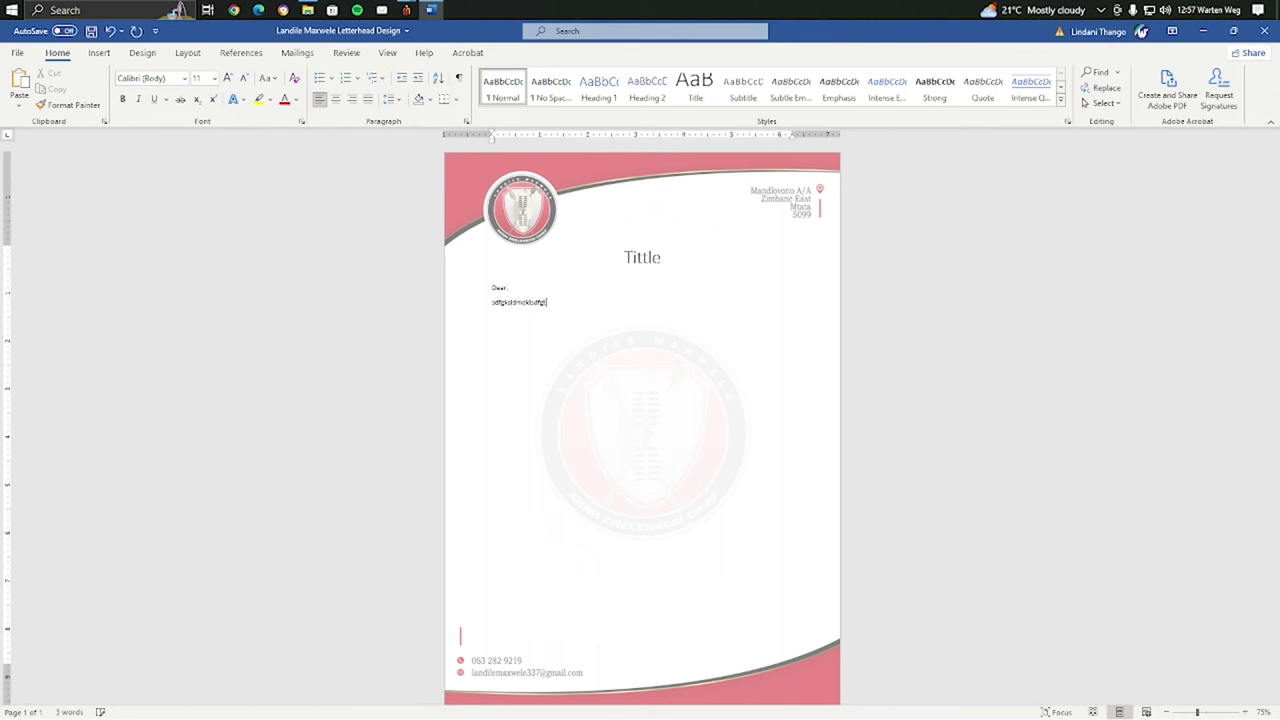
type("kenv, lol;sfs")
type("dfdsdfdsc")
key("Return")
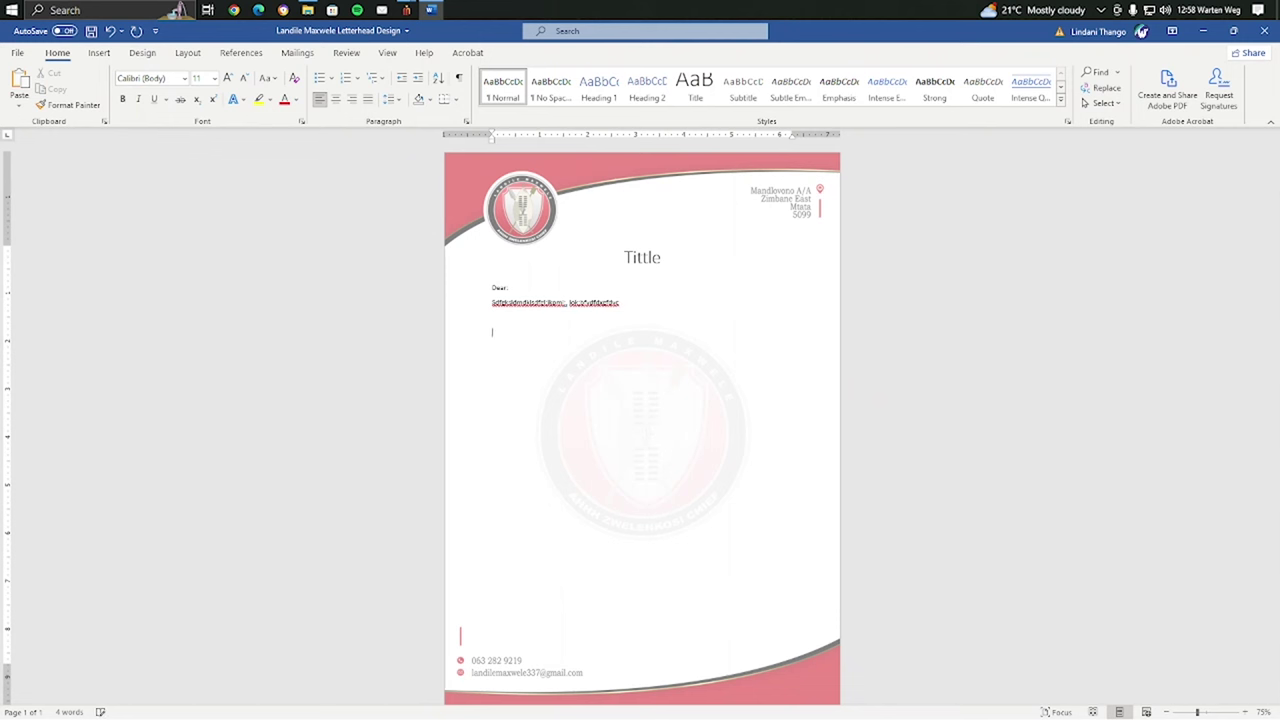
key("Return")
key("Return")
key("Return")
key("Return")
key("Return")
type("Slsd")
key("Return")
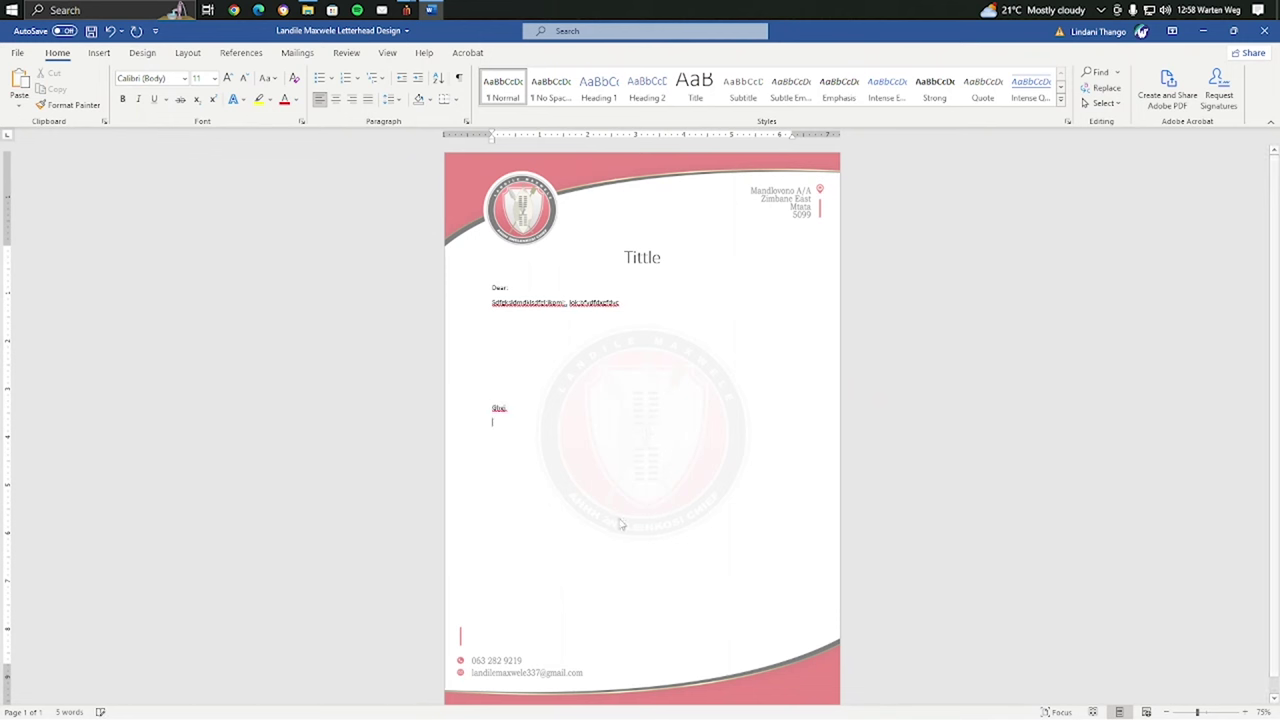
key("Return")
key("Return")
key("Return")
key("Return")
key("Return")
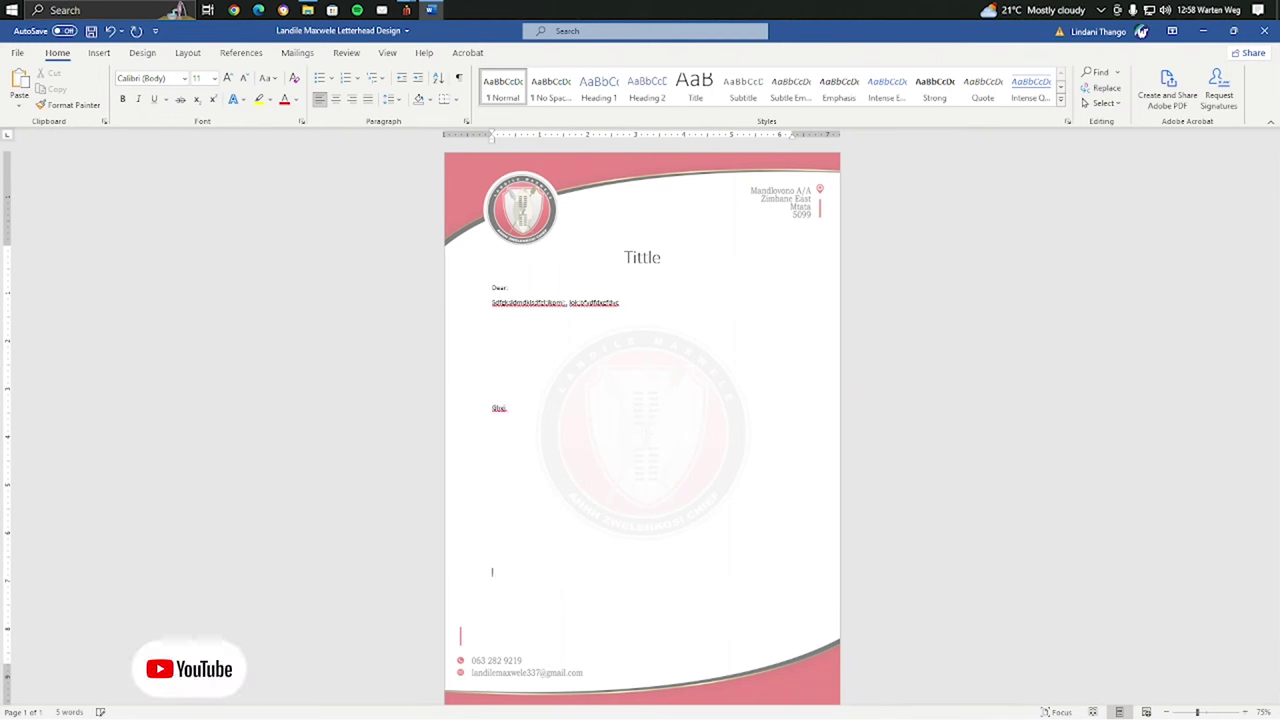
type("Xxhlh")
key("Return")
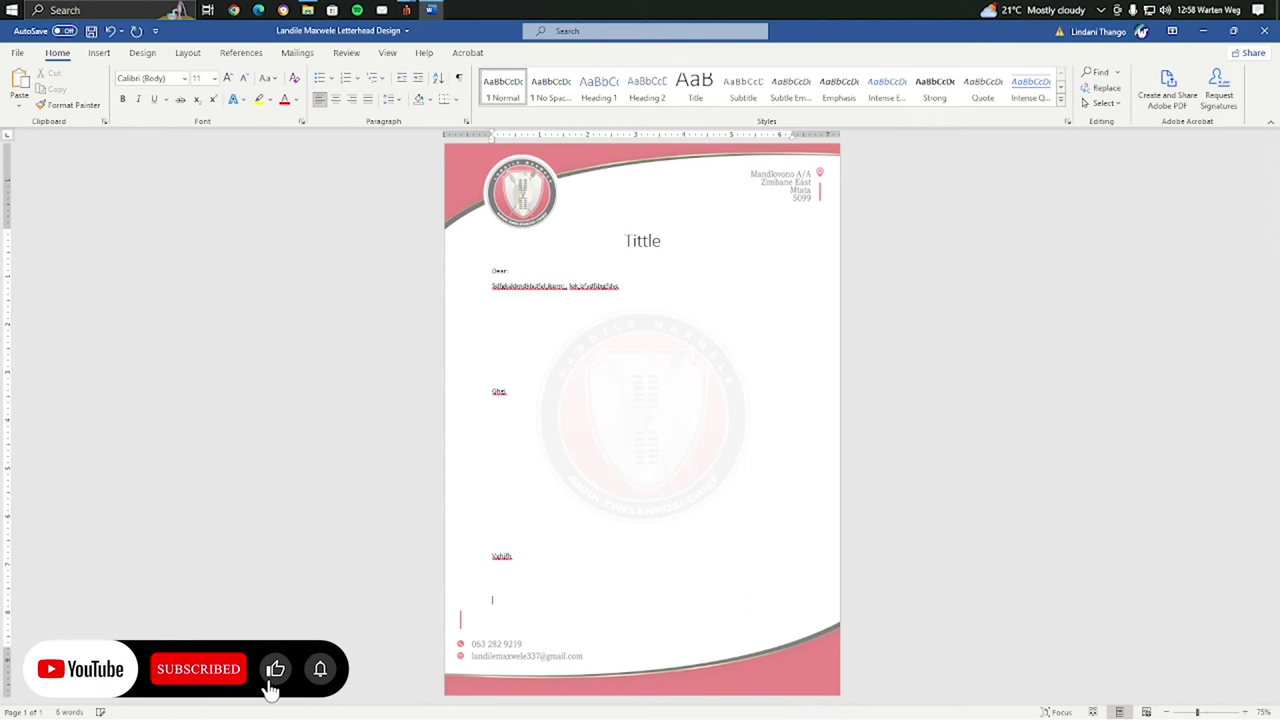
key("Return")
key("Return")
key("Return")
key("Return")
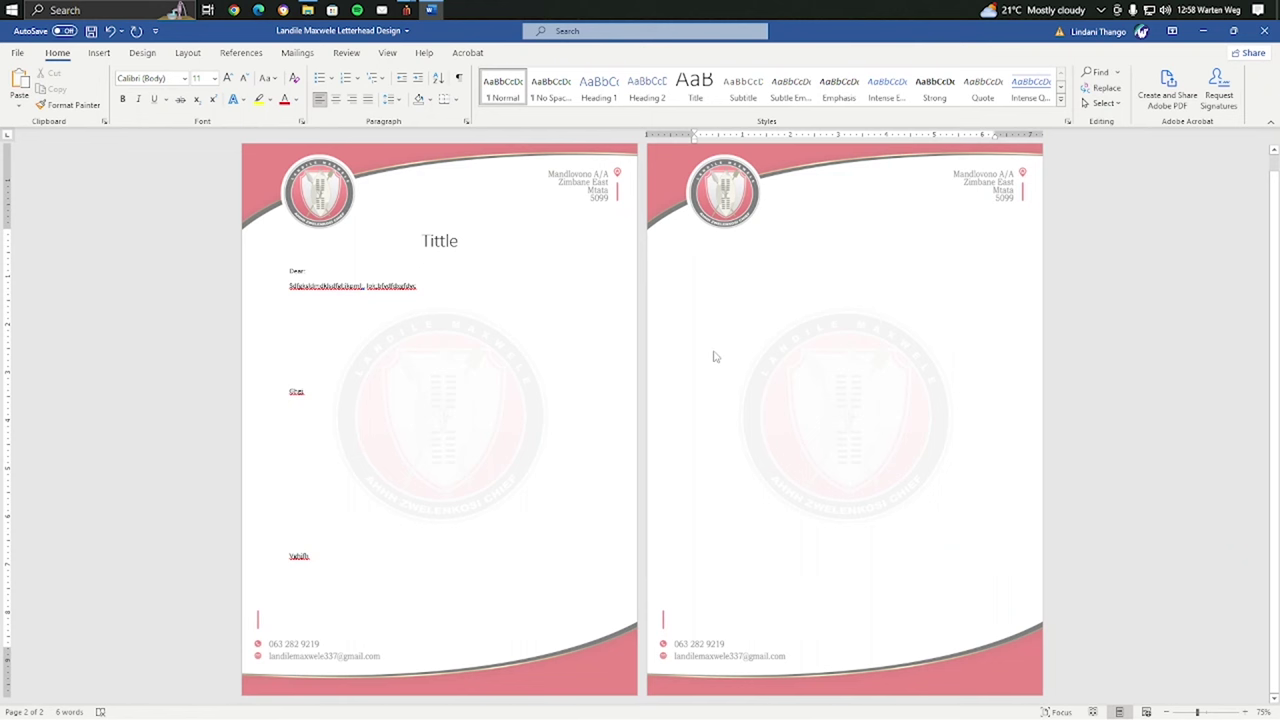
Delete the sample body lines across both pages, leaving one page with only the 'Tittle' heading.
type("gnhdfghf")
left_click_drag(740, 238, 276, 260)
key("Delete")
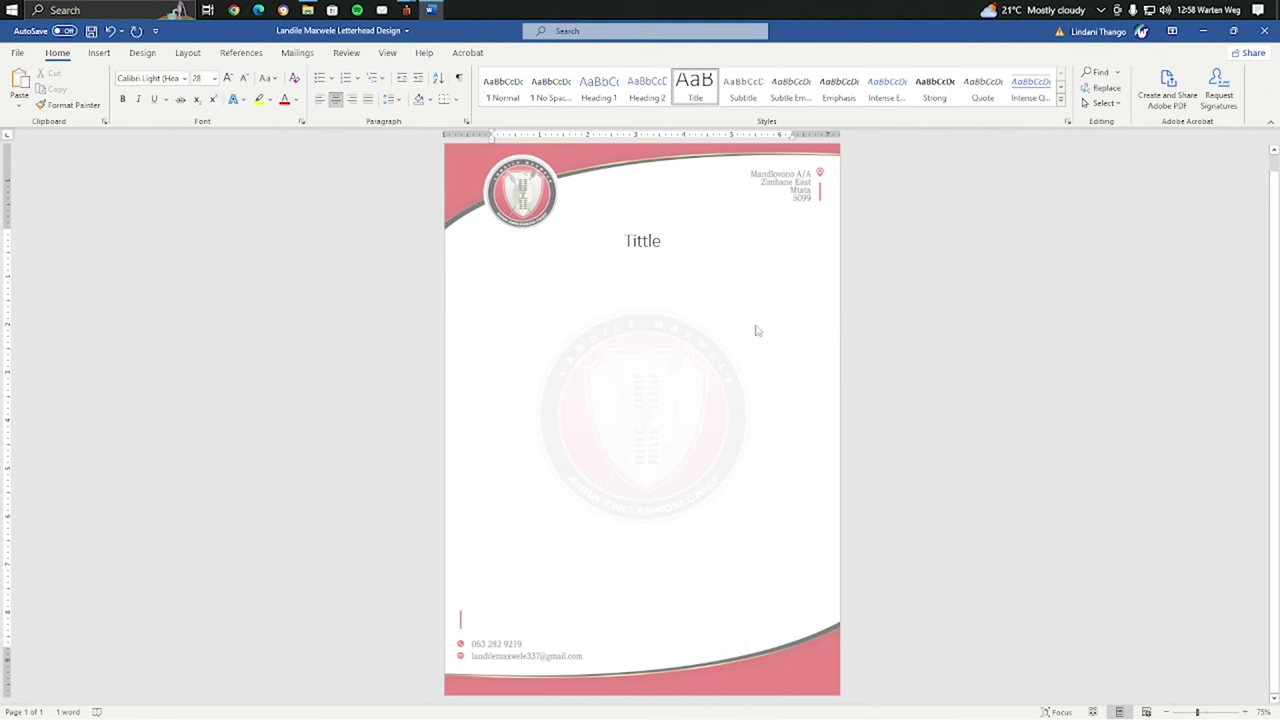
Save the letterhead as a separate Letterhead Design 2.0 Word document in the project folder.
left_click(21, 54)
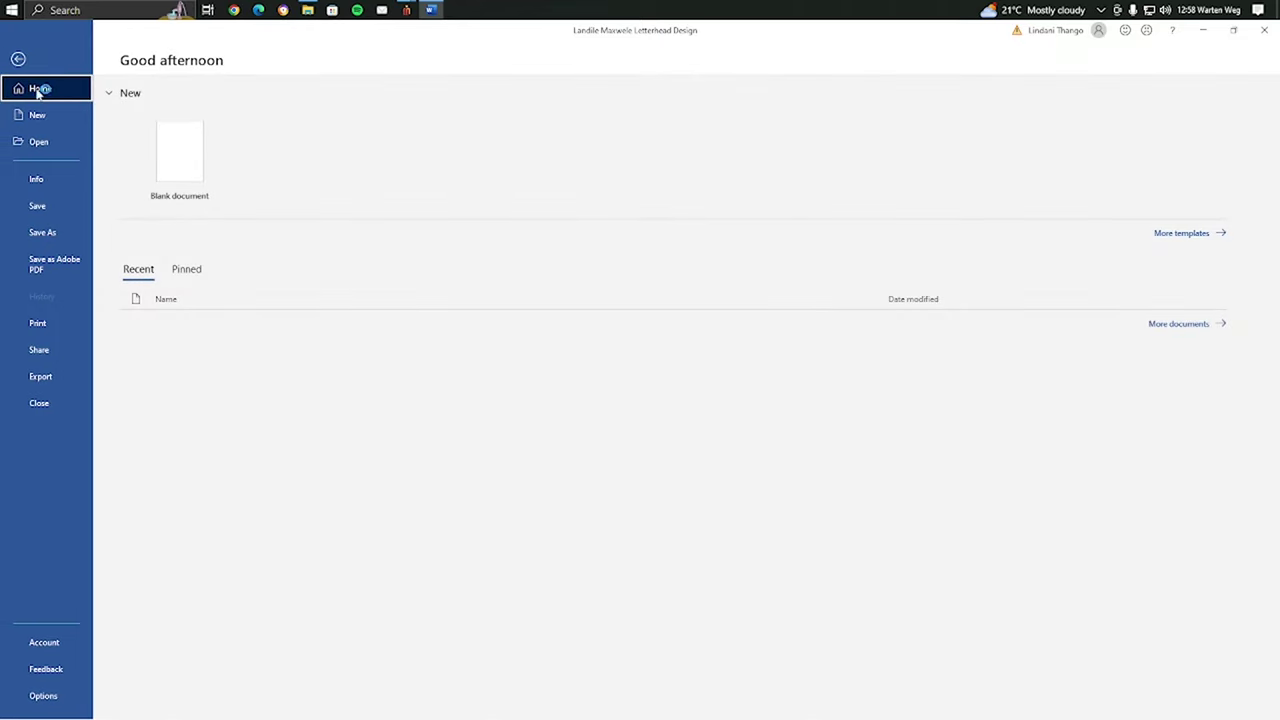
left_click(42, 234)
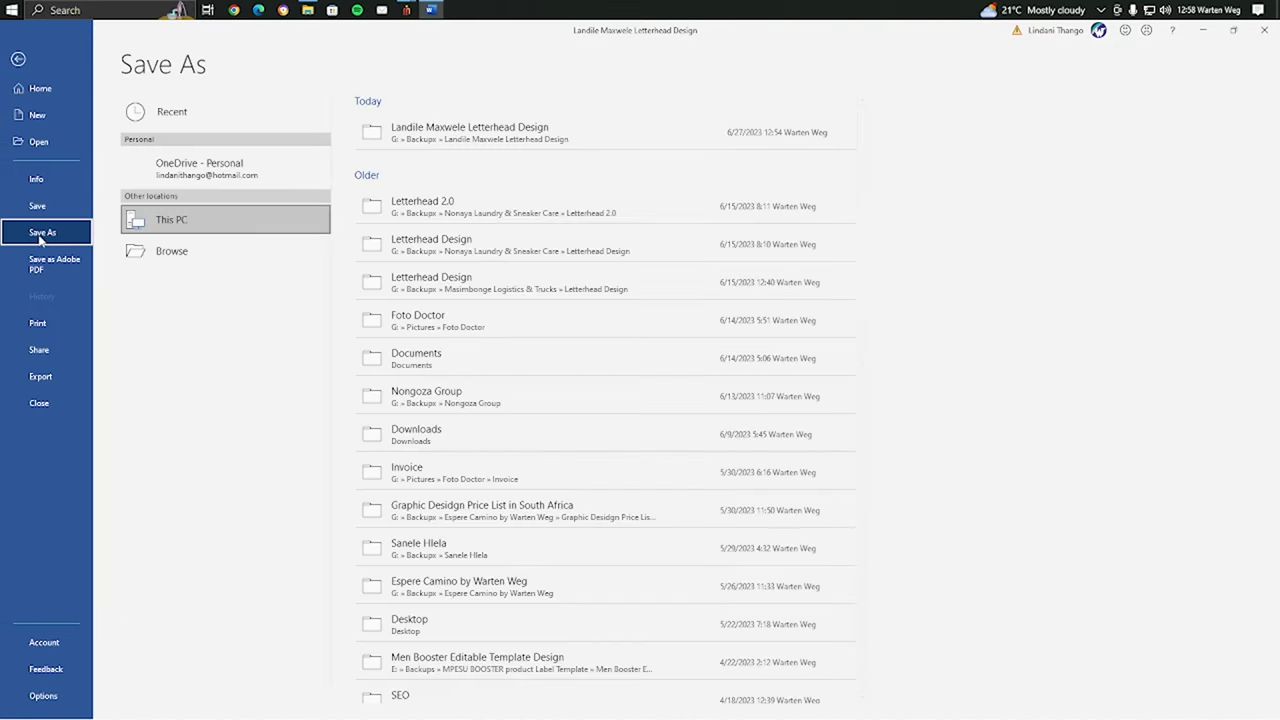
left_click(433, 182)
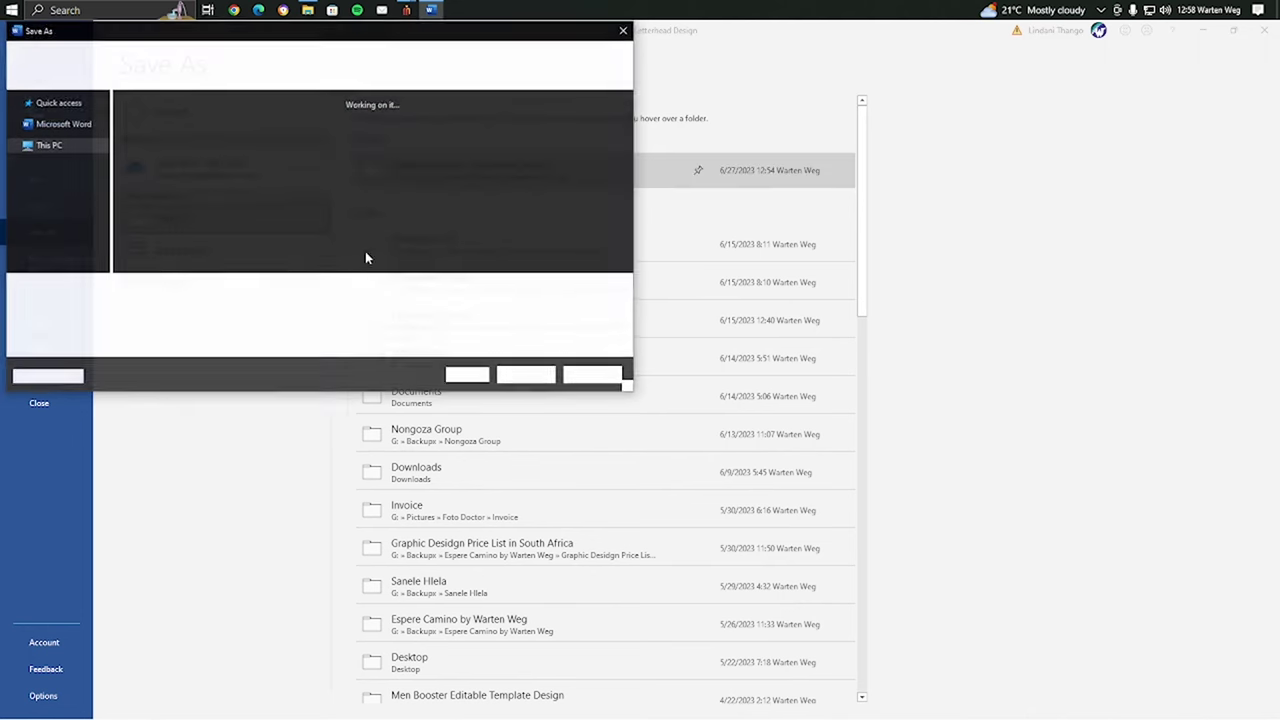
left_click(128, 305)
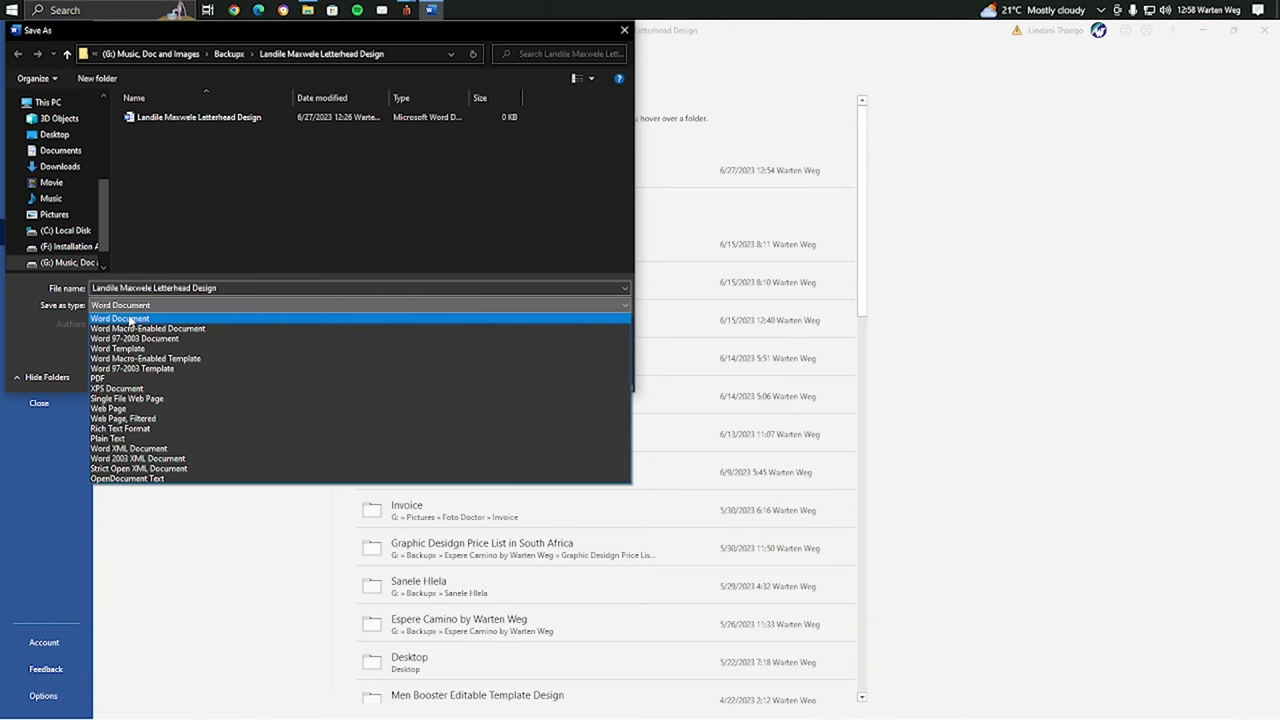
left_click(130, 320)
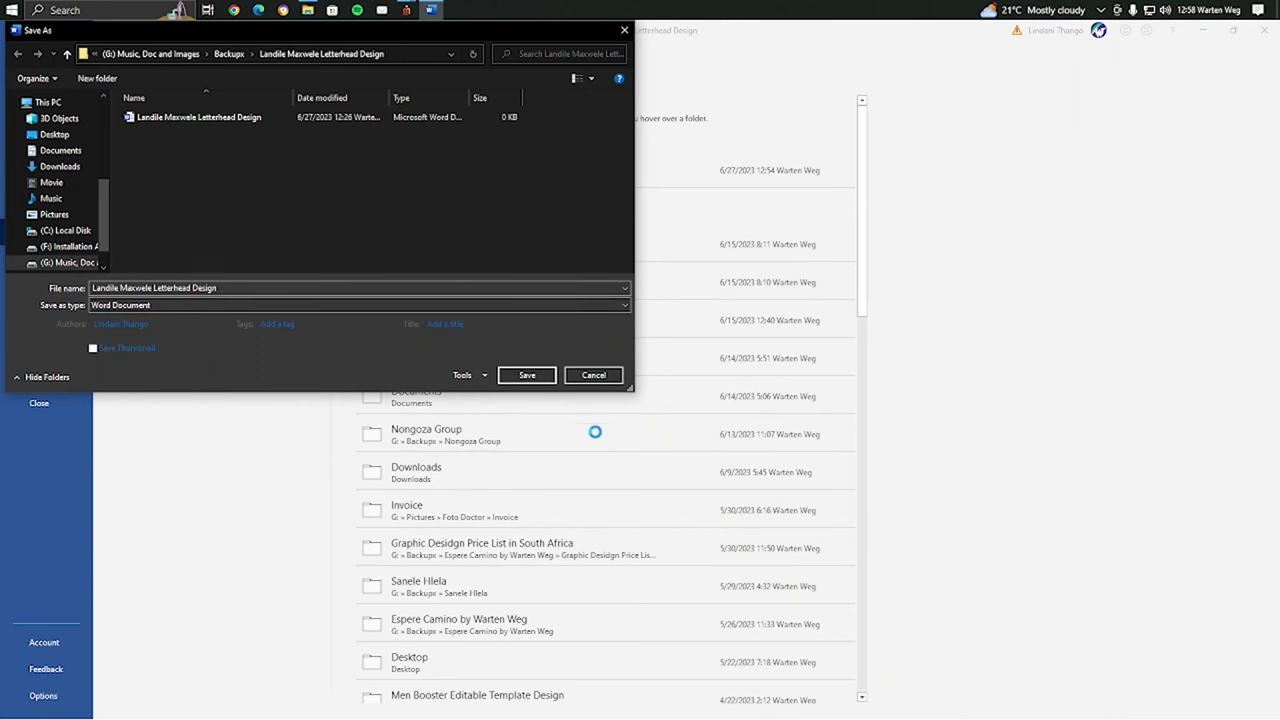
left_click(526, 381)
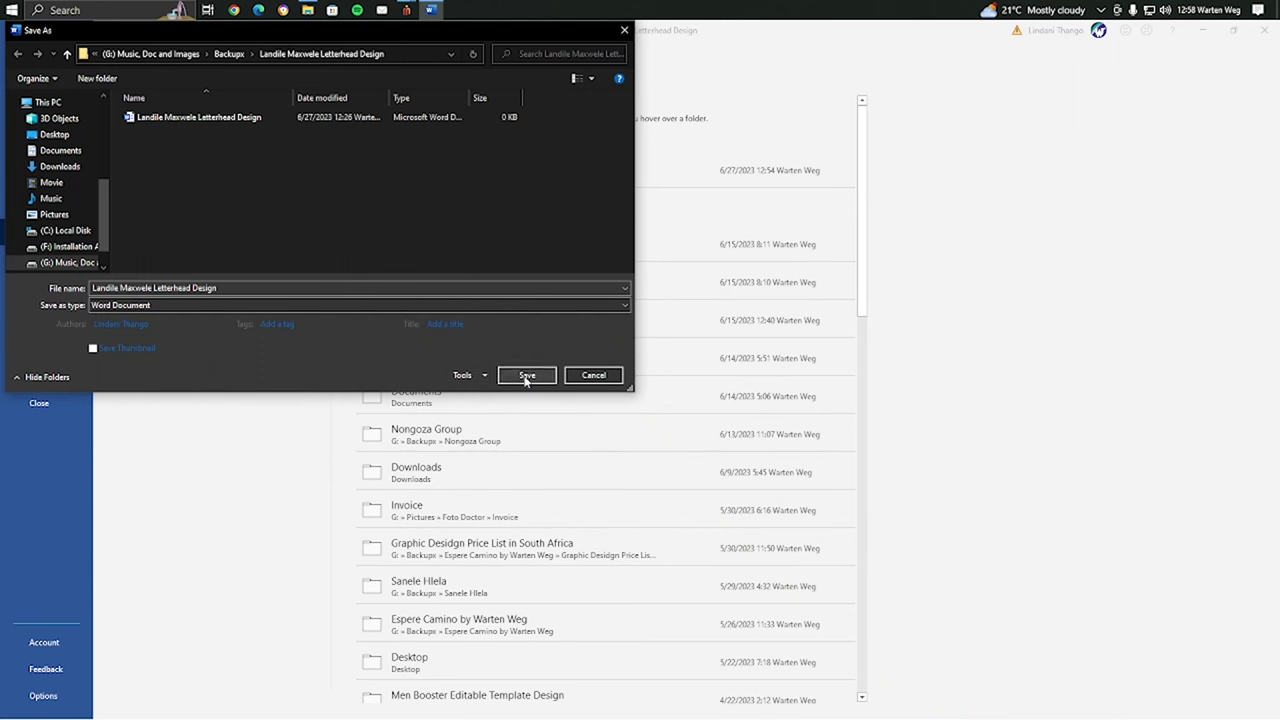
double_click(344, 289)
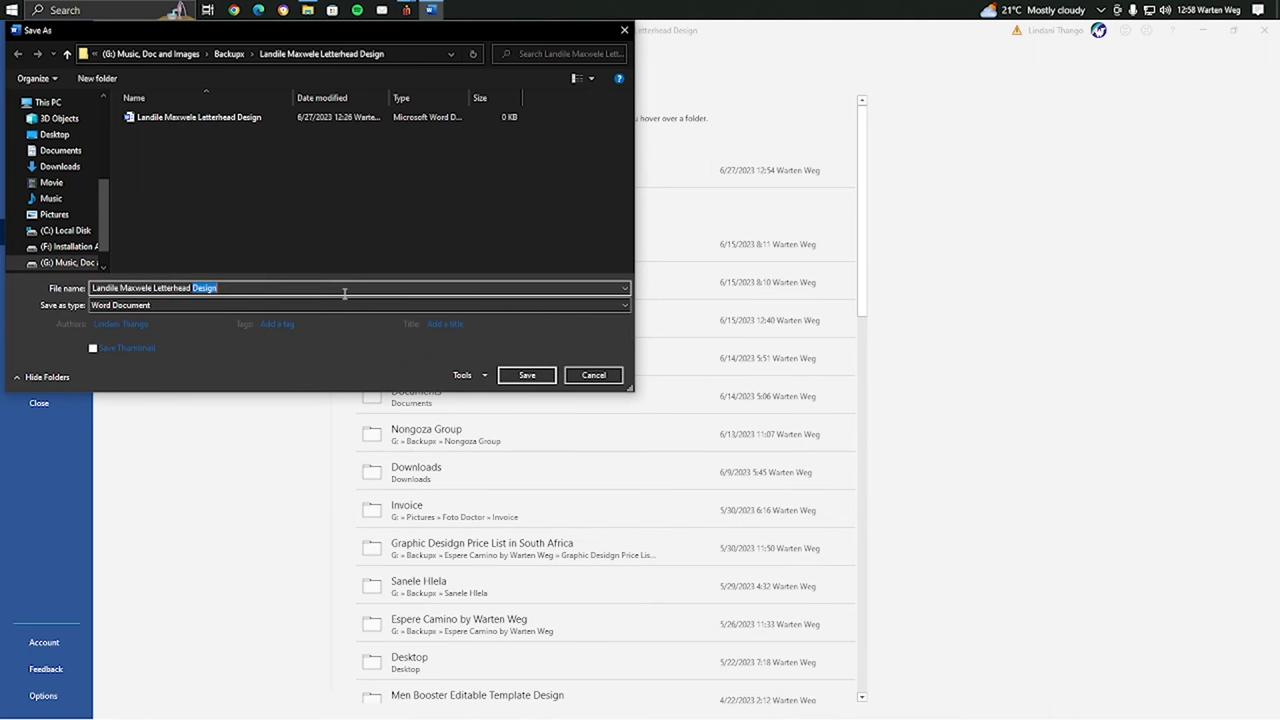
left_click(344, 292)
left_click(524, 374)
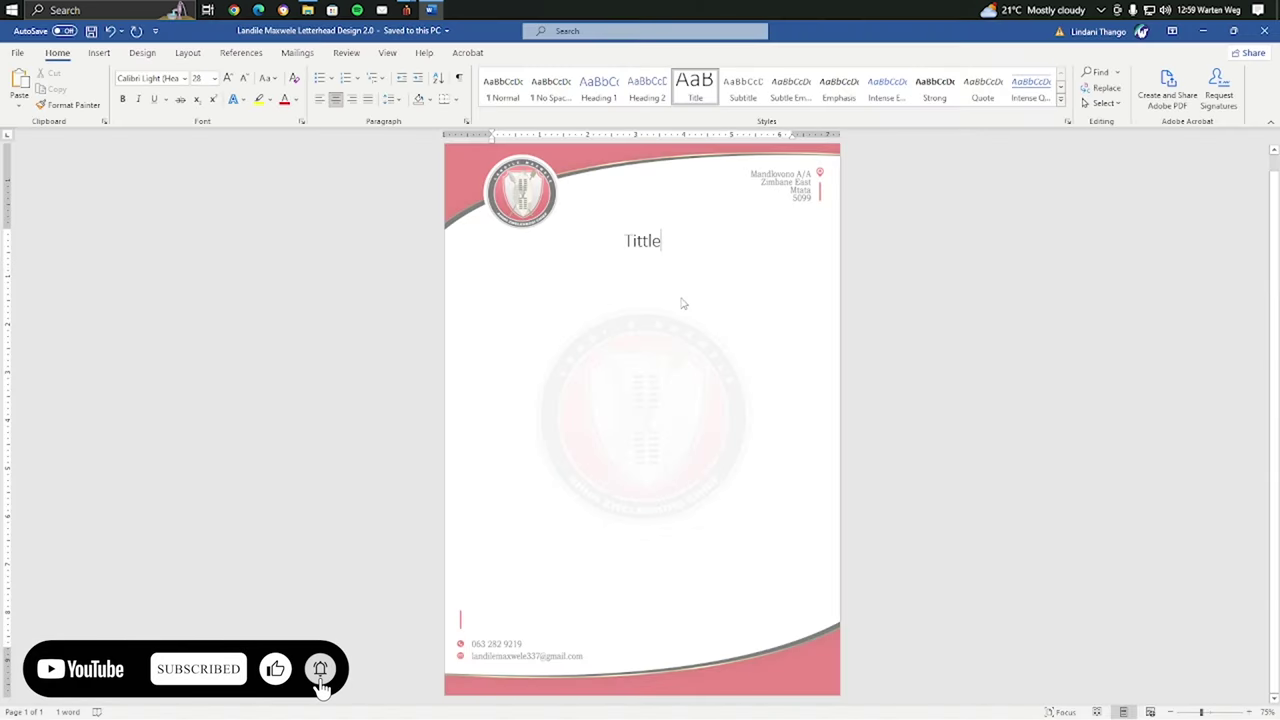
left_click_drag(672, 241, 617, 238)
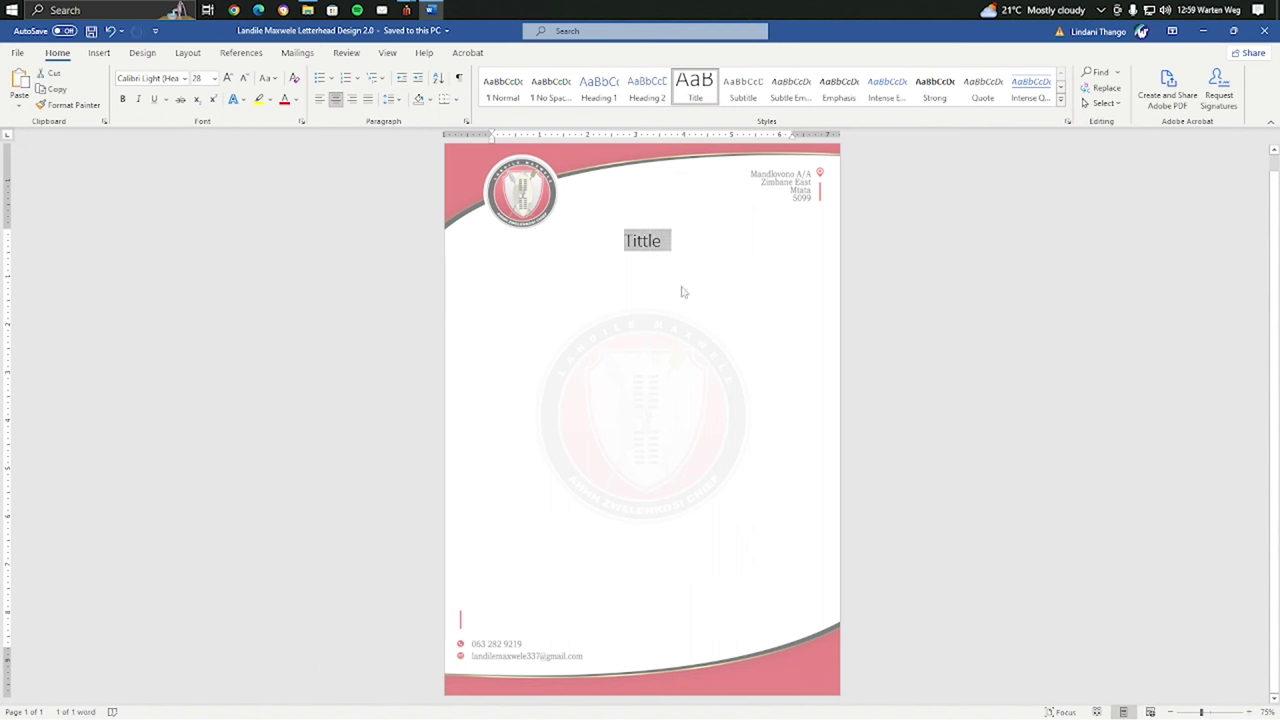
Pick PDF as the save type in the letterhead folder, then cancel without saving and close Word.
left_click(19, 53)
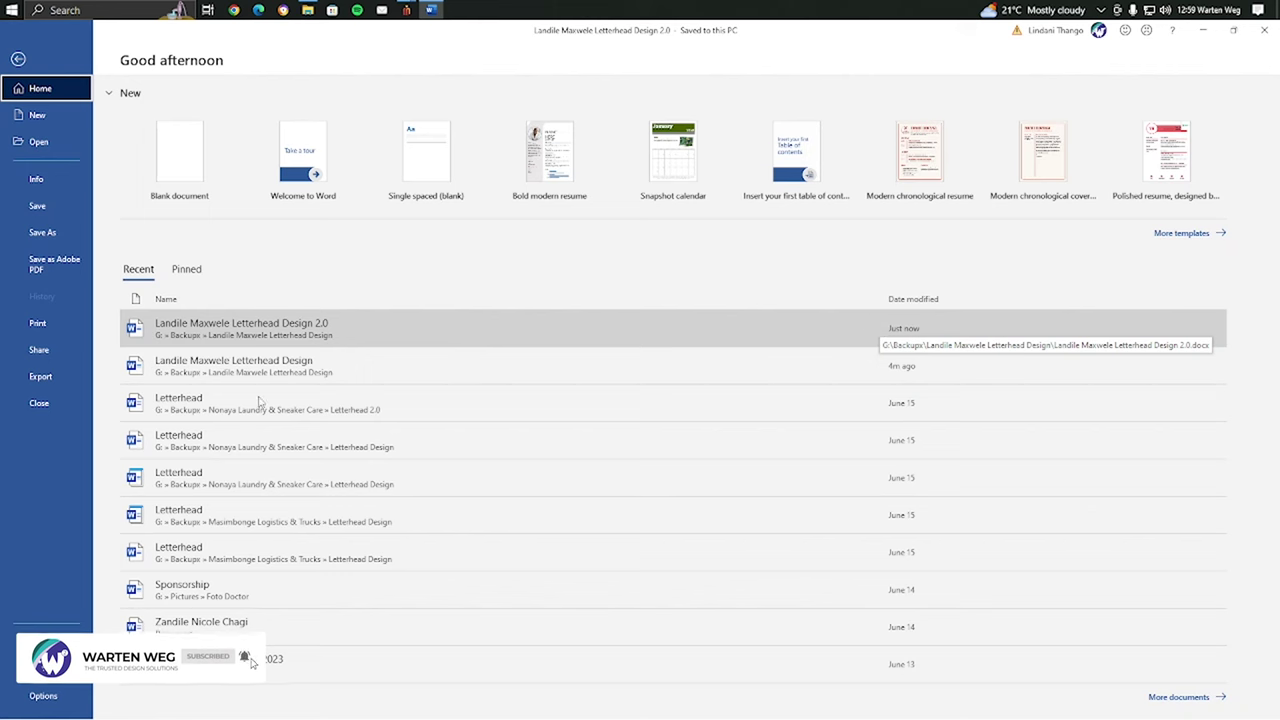
left_click(43, 238)
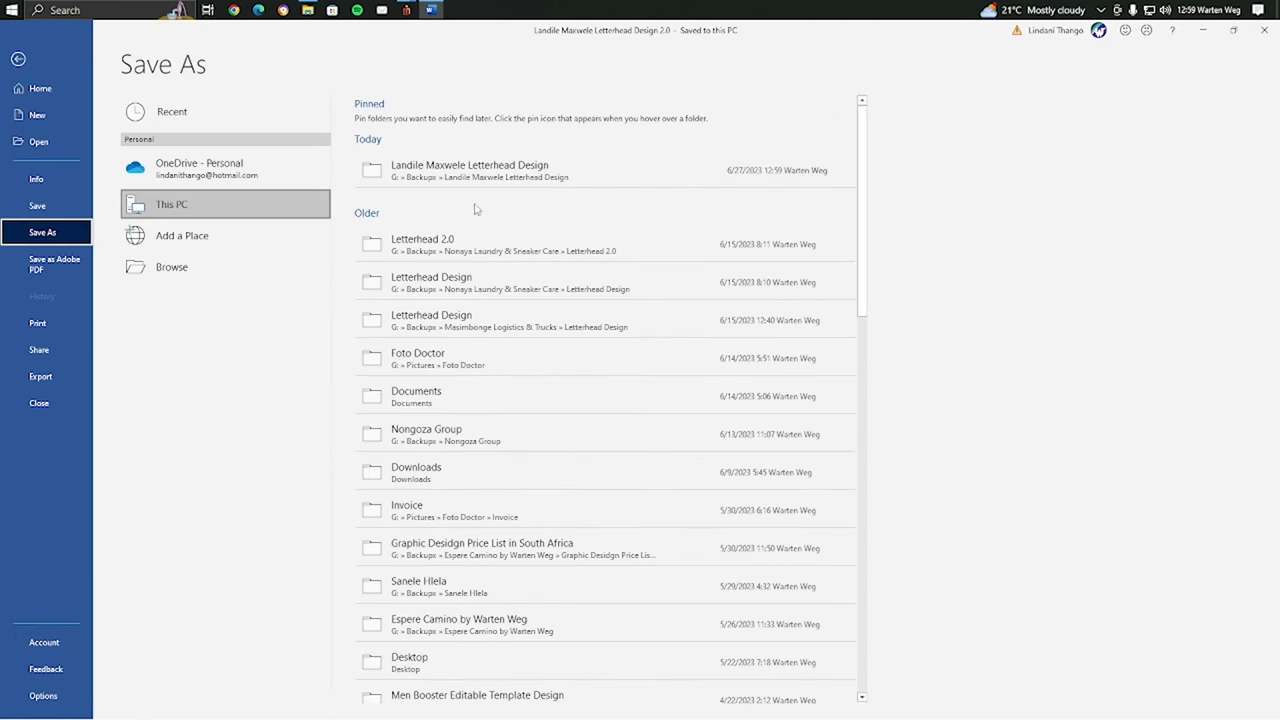
left_click(476, 182)
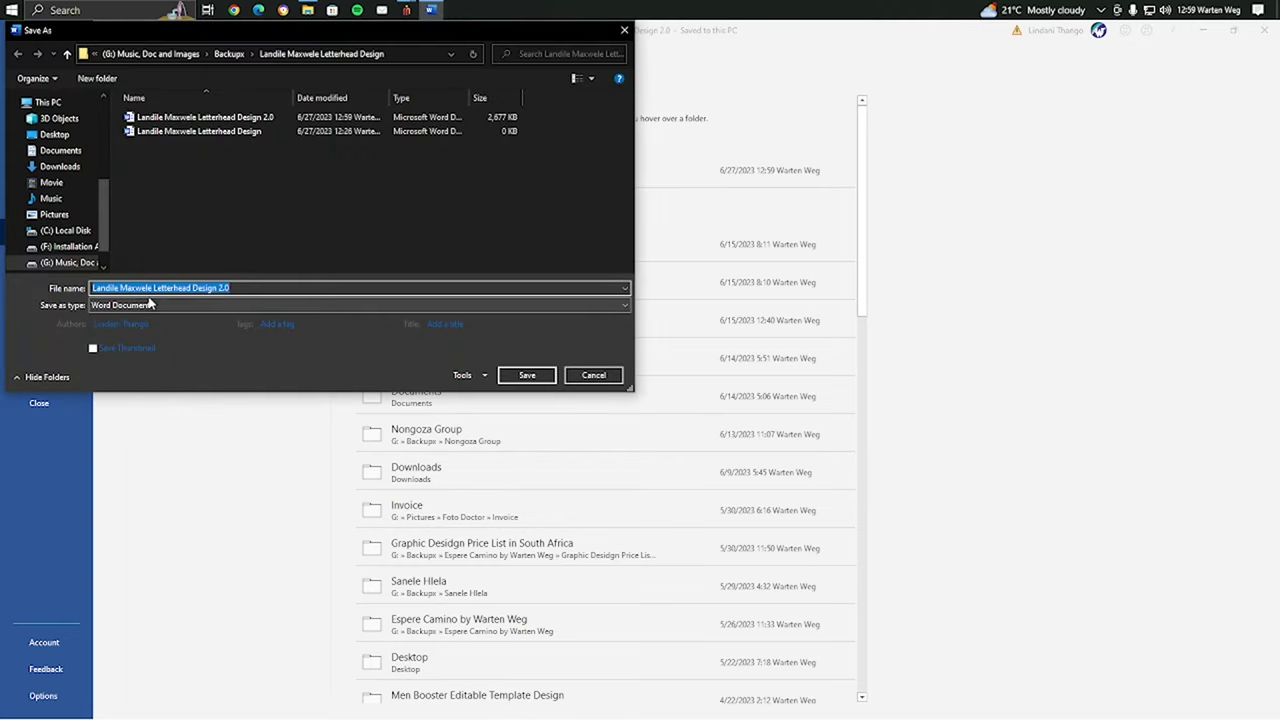
left_click(147, 305)
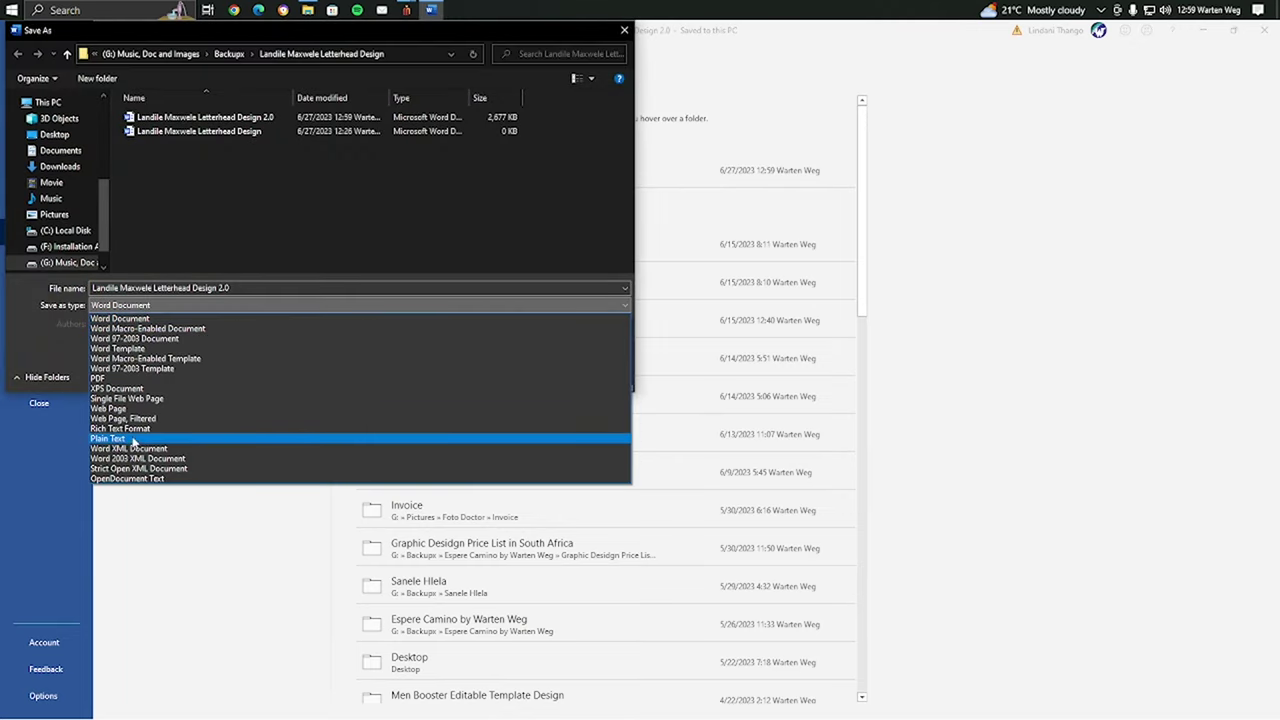
left_click(102, 378)
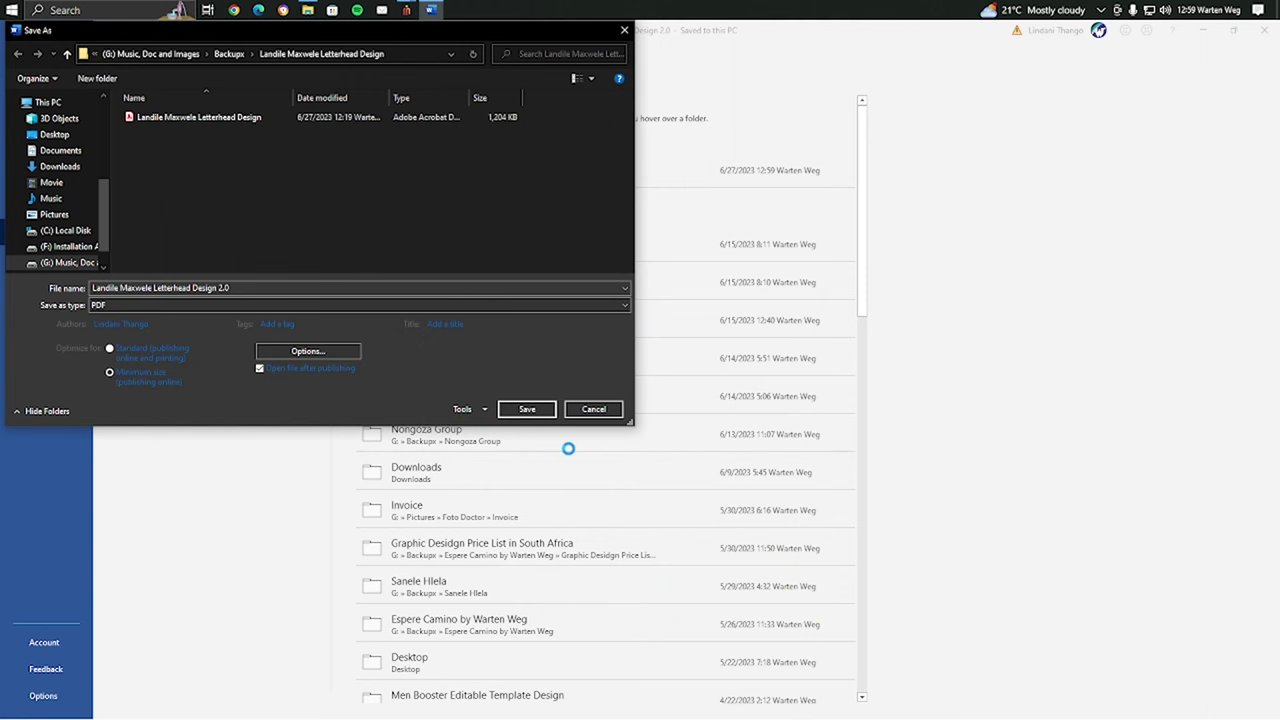
left_click(594, 410)
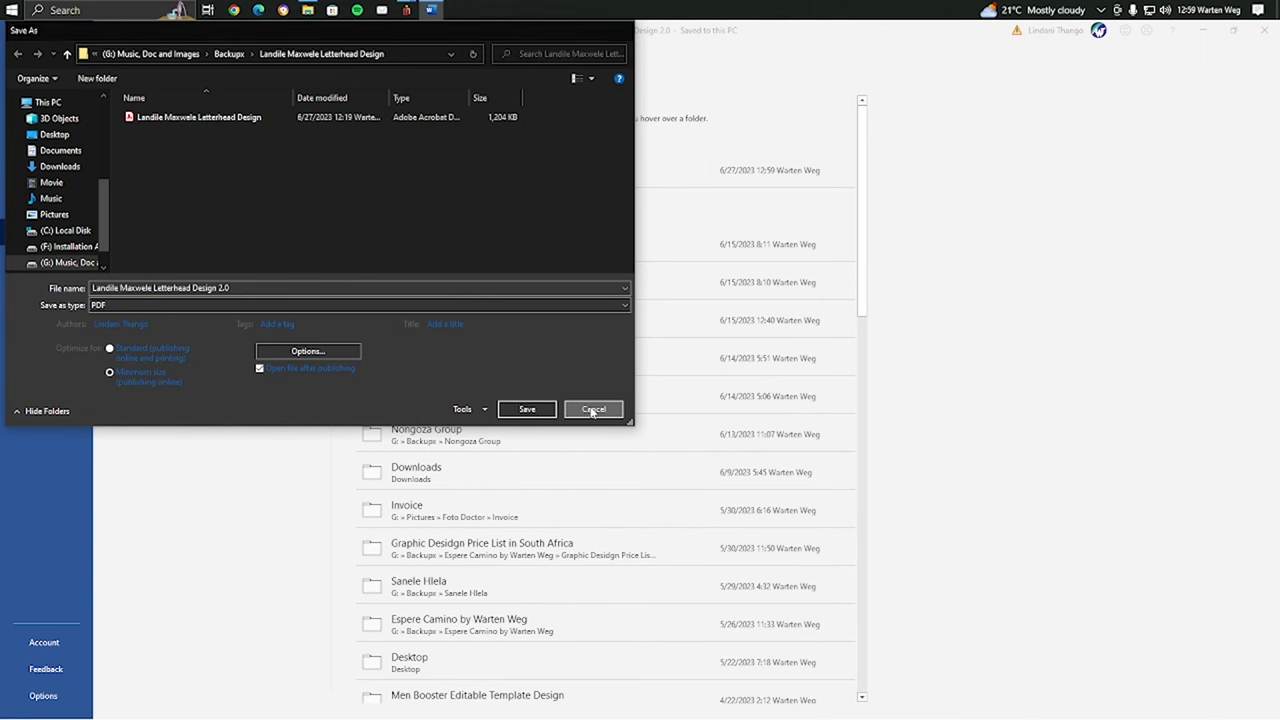
left_click(1264, 30)
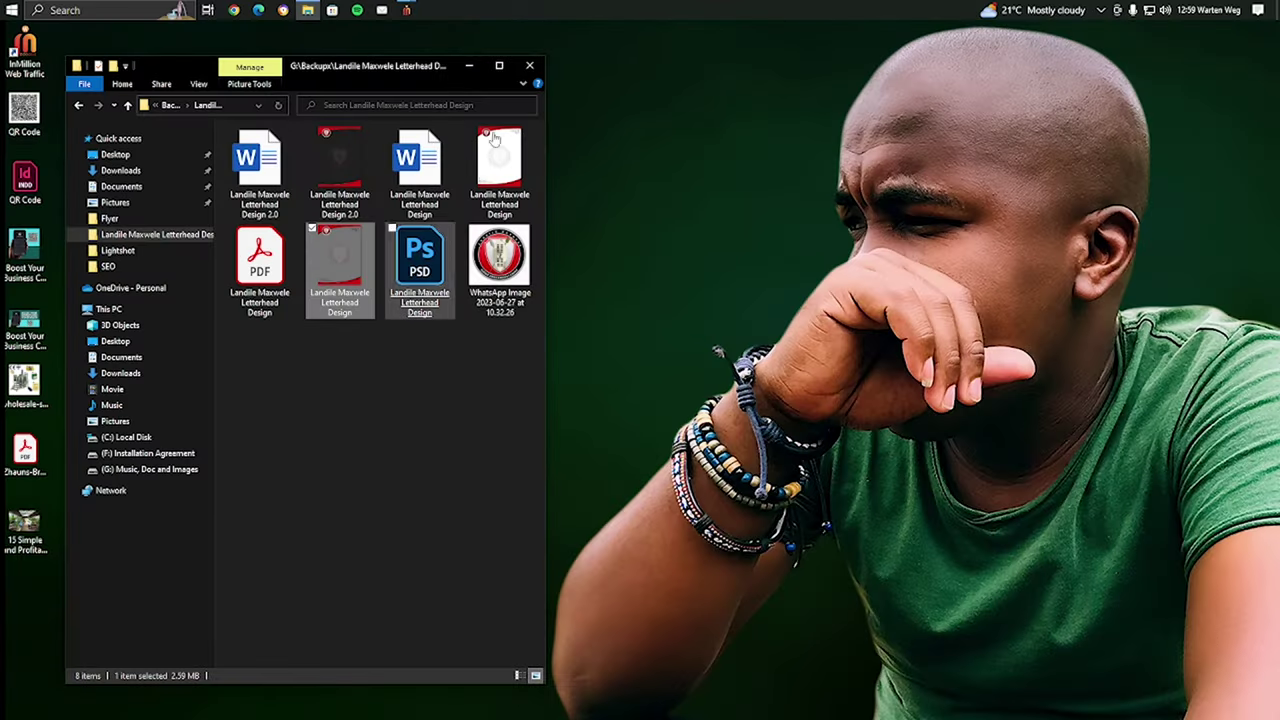
Minimise the Letterhead Design folder window to reveal the desktop.
left_click(467, 67)
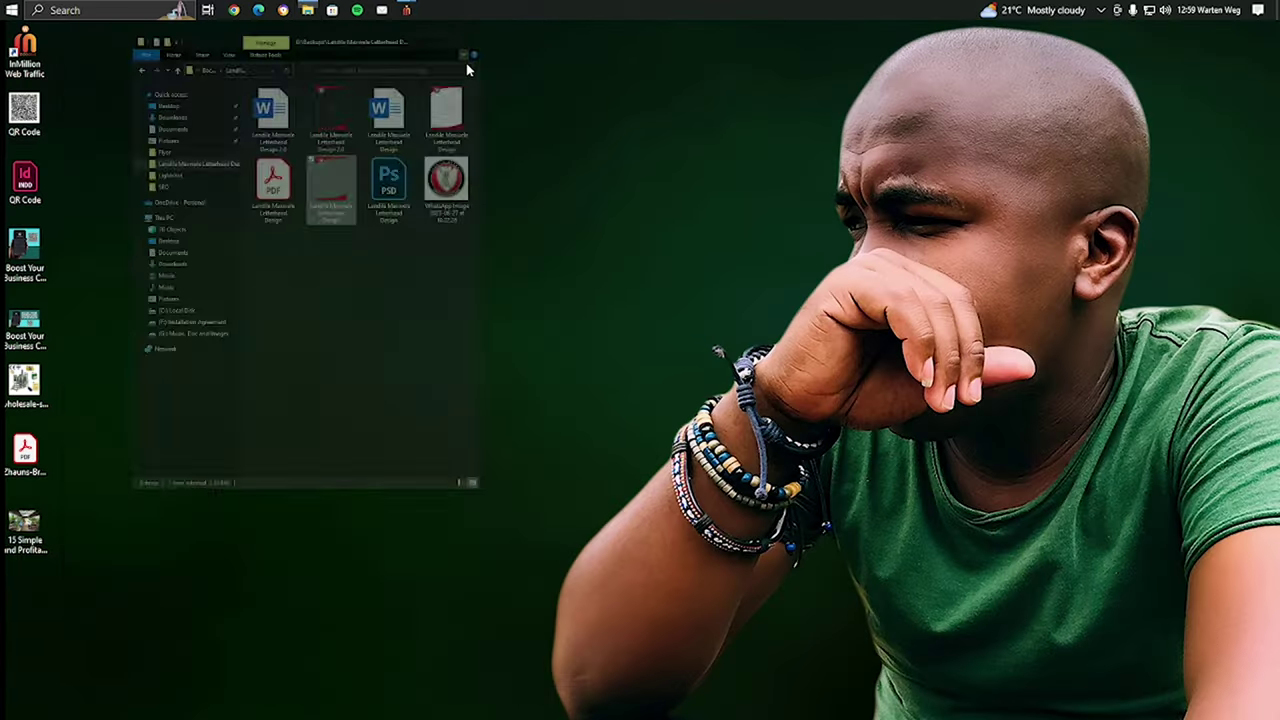